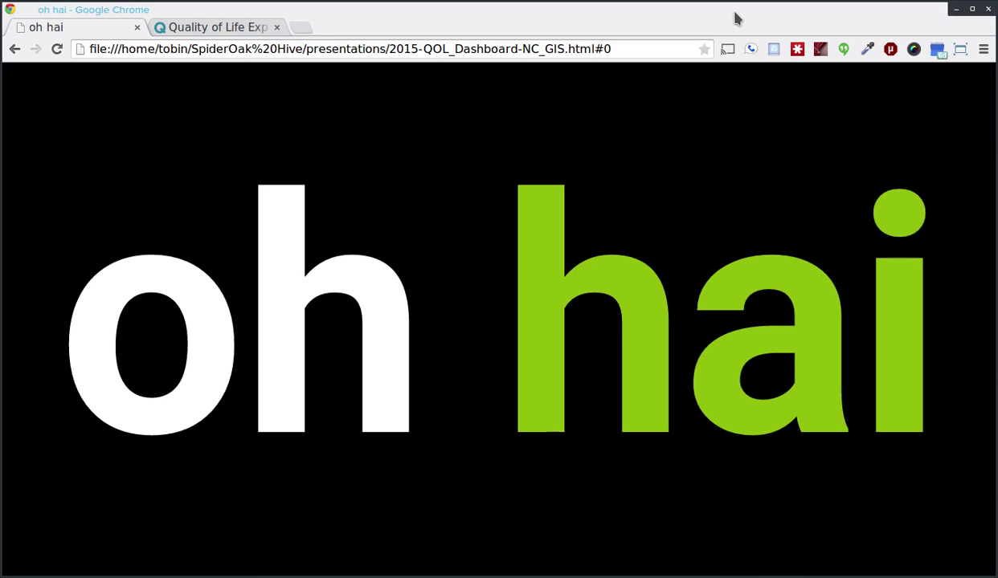
Step: Advance through slides #2 and #3 to reach the full-screen office video clip
key("Right")
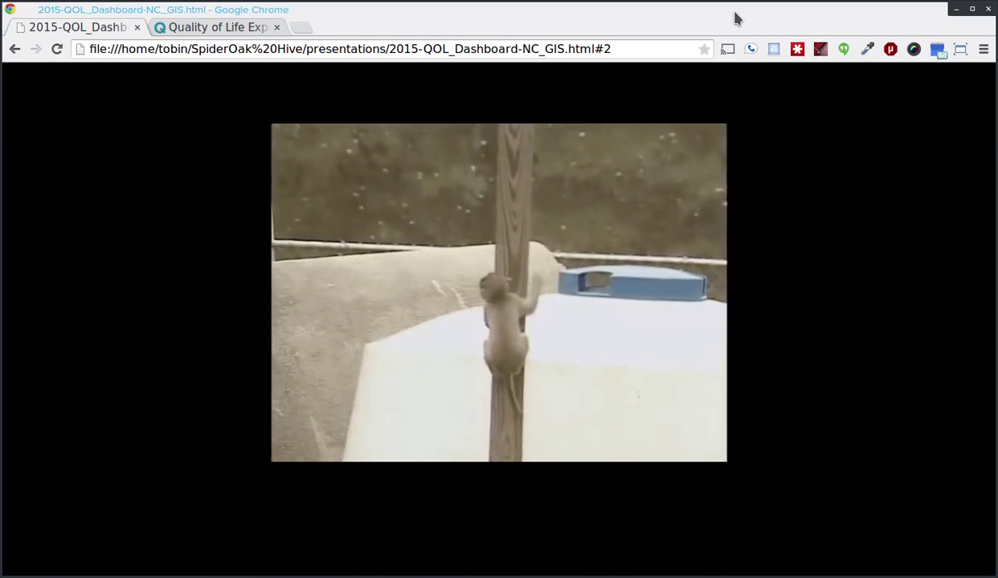
key("Right")
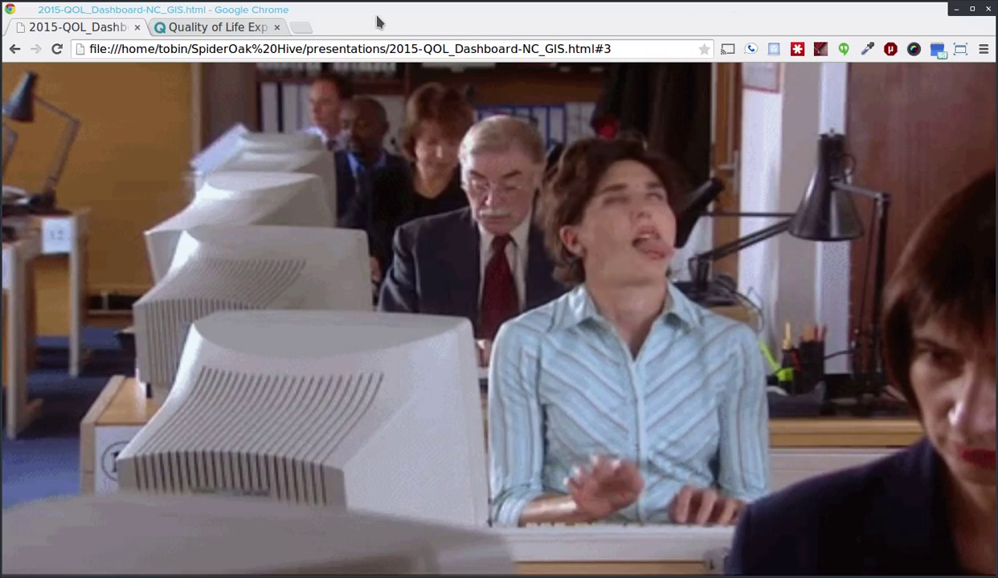
Step: Bring up the Quality of Life Explorer dashboard and scroll through its Water Consumption view
left_click(236, 28)
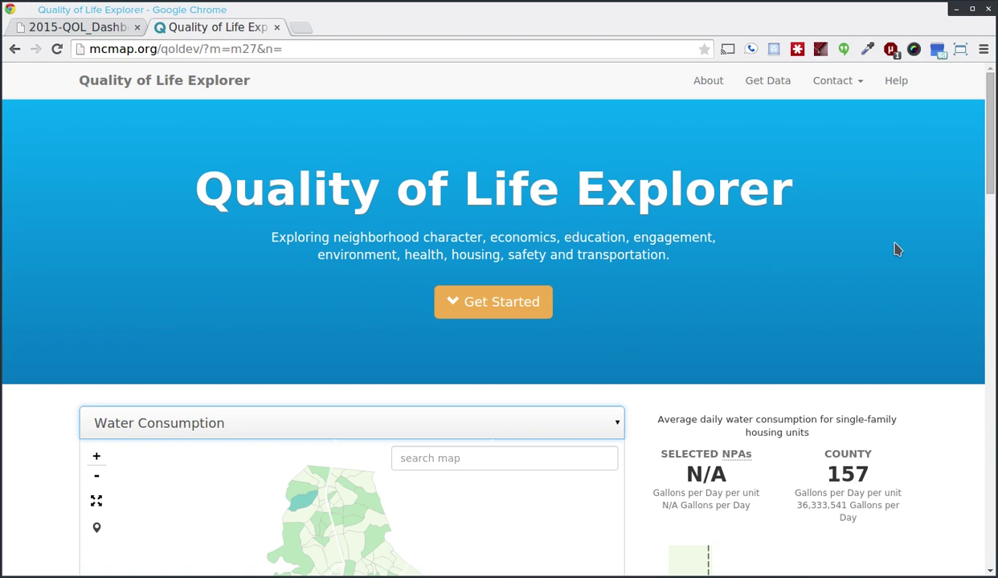
scroll(934, 217, "down", 7)
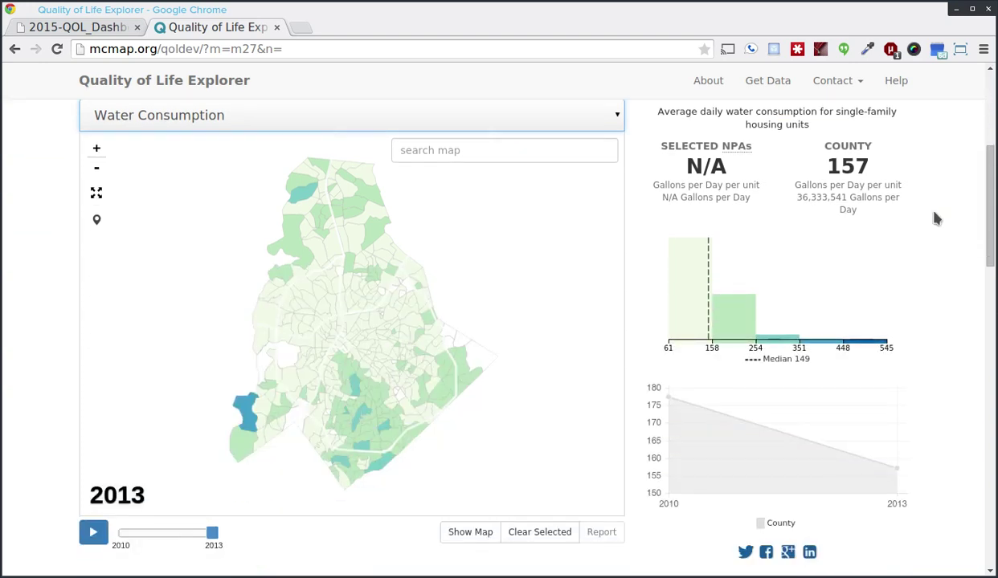
scroll(935, 217, "up", 7)
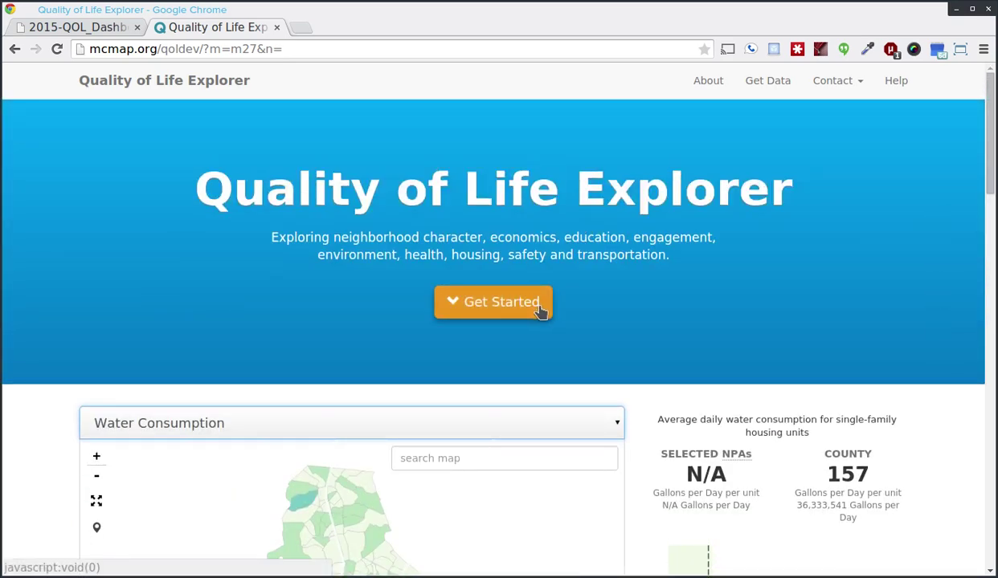
left_click(523, 309)
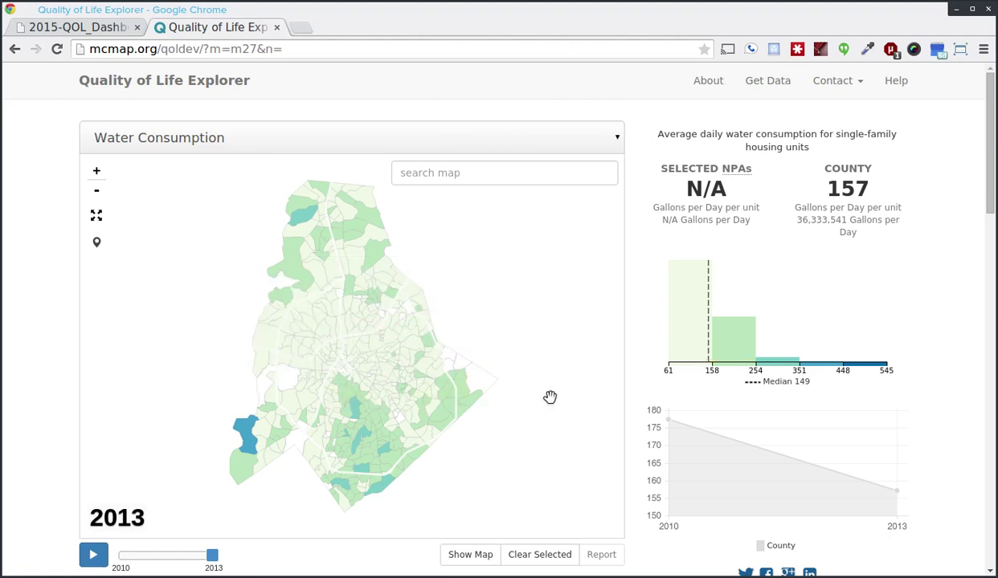
scroll(954, 270, "down", 9)
scroll(954, 271, "down", 3)
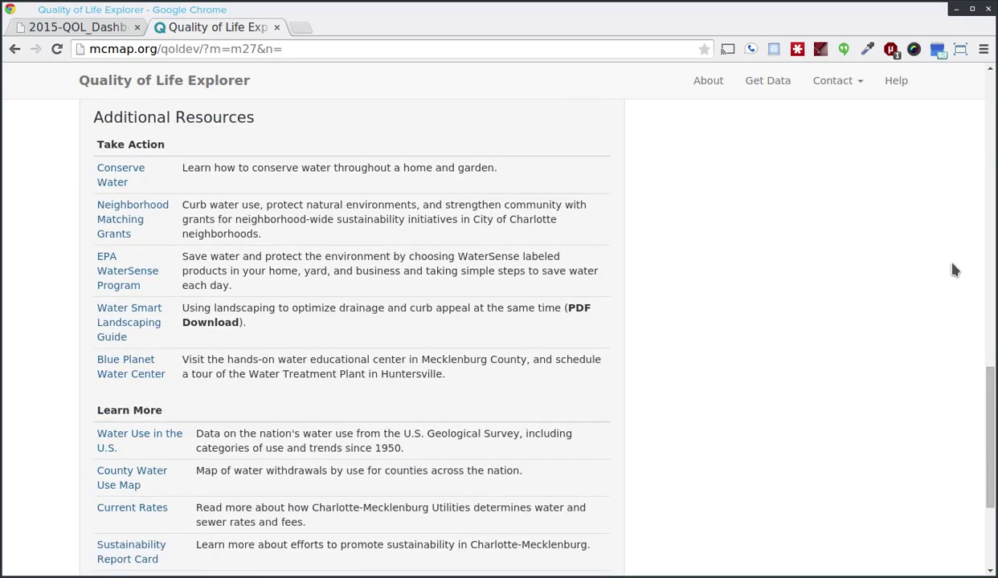
scroll(955, 270, "up", 13)
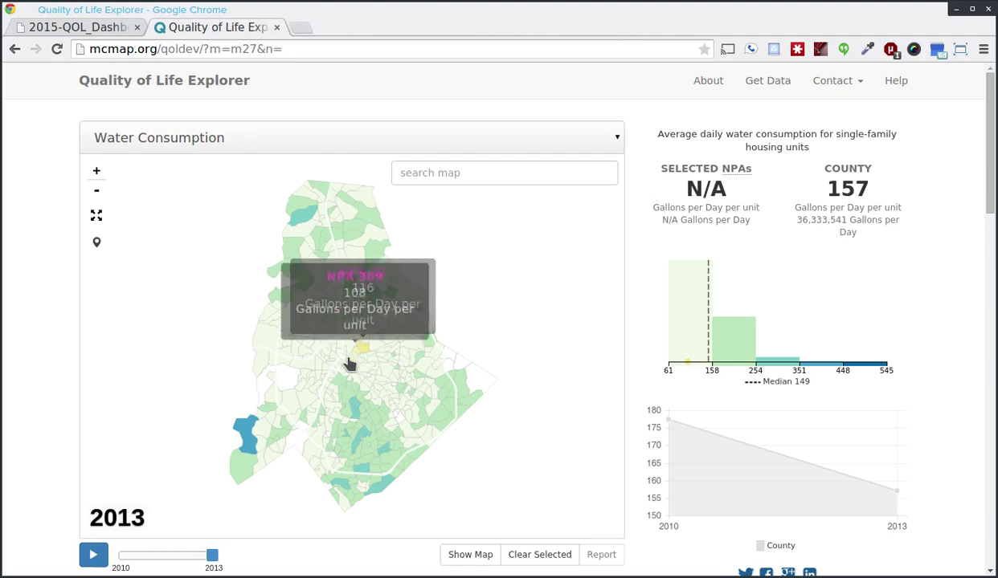
scroll(343, 378, "up", 4)
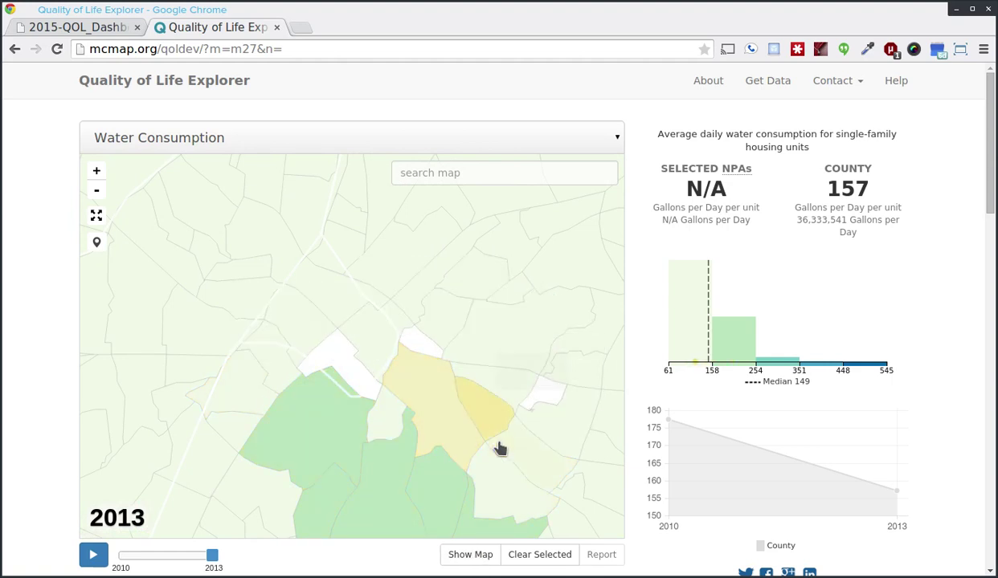
left_click(471, 558)
scroll(466, 378, "up", 2)
scroll(508, 467, "up", 3)
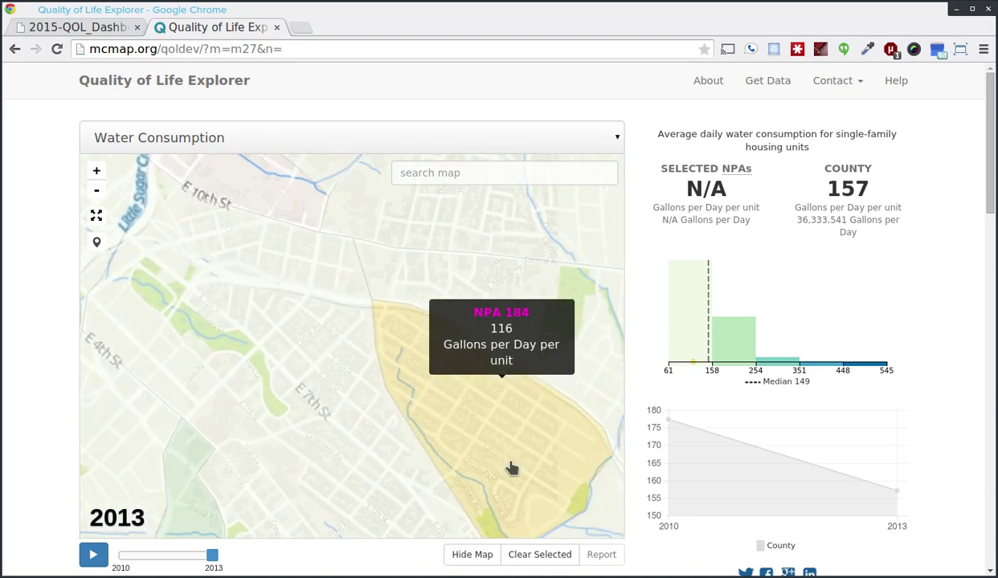
left_click(473, 558)
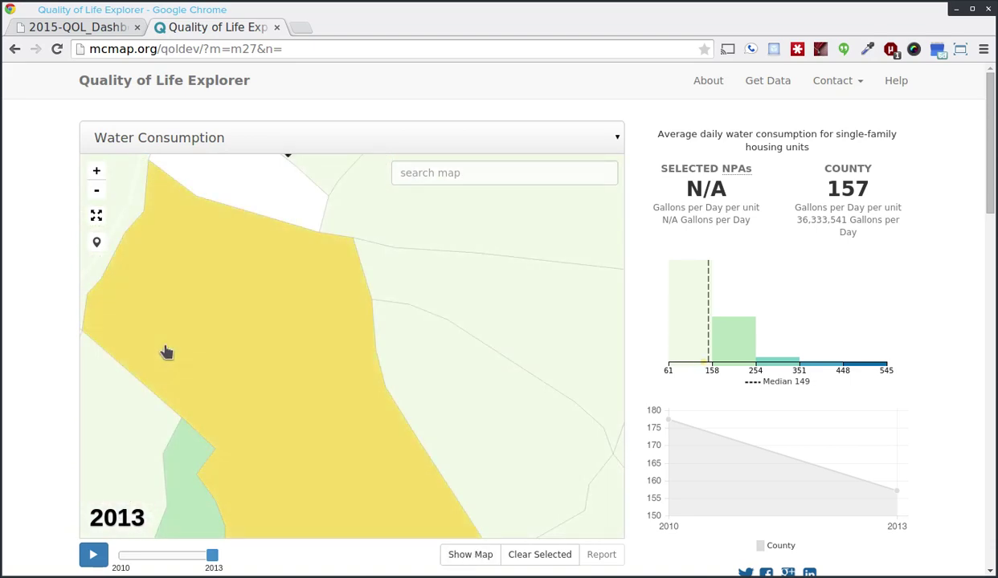
left_click(95, 217)
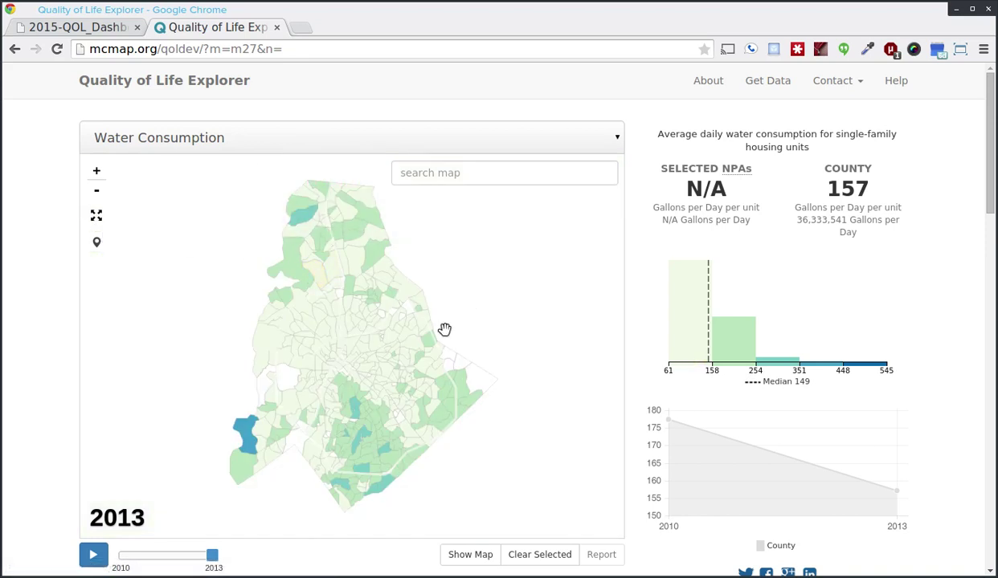
Step: Switch the water consumption map to 2010, then back to 2013
mouse_move(424, 369)
scroll(644, 406, "down", 1)
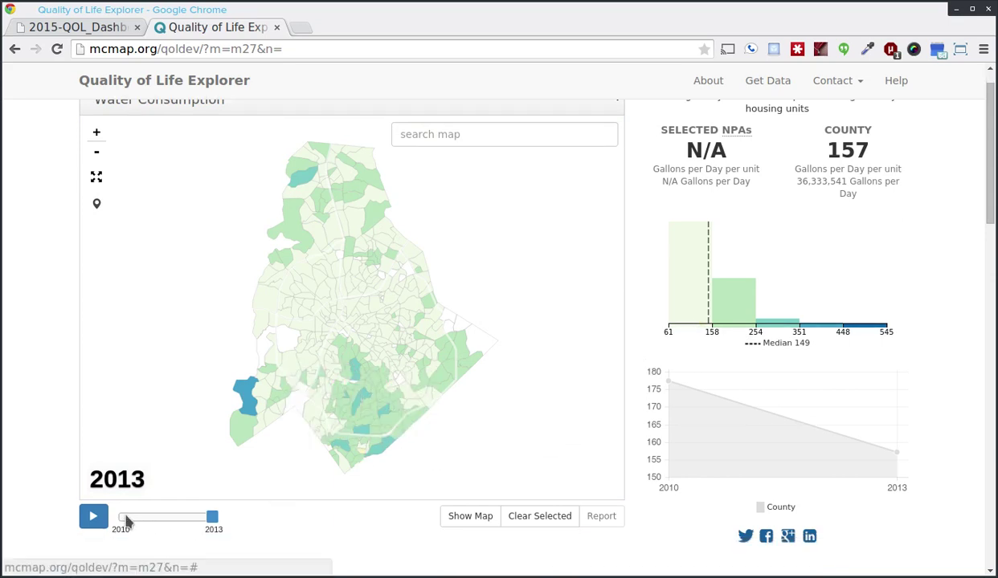
left_click(126, 520)
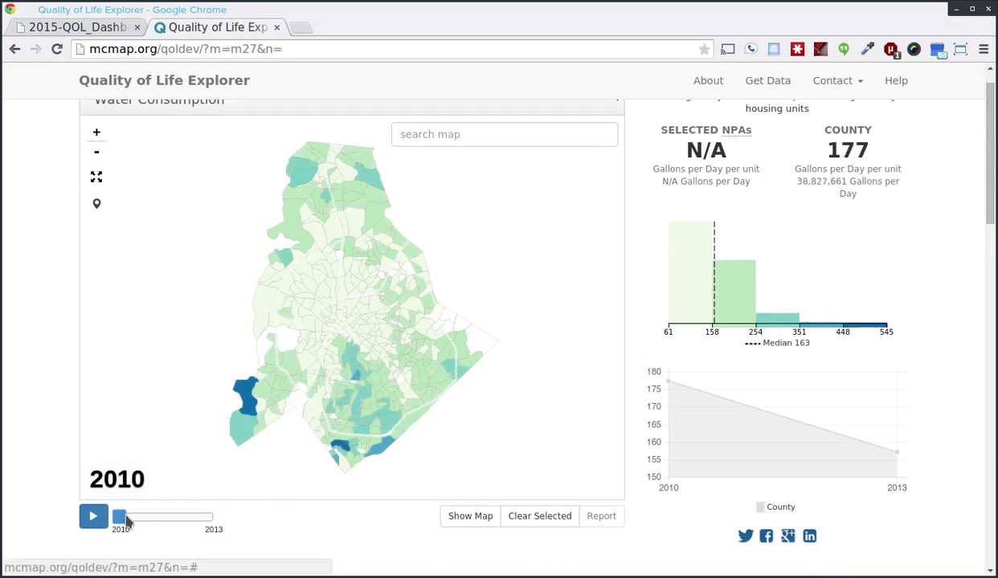
left_click(209, 521)
scroll(638, 531, "up", 1)
Step: Select NPAs 341, 3, 392 and 390 on the map and view their water table
left_click(338, 374)
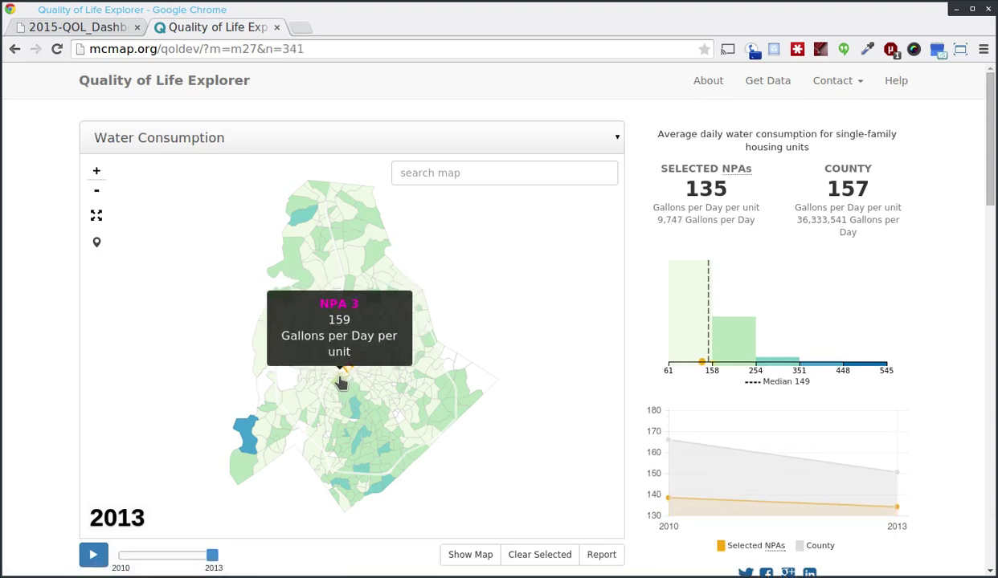
left_click(342, 382)
left_click(351, 385)
left_click(372, 393)
scroll(629, 430, "down", 2)
scroll(629, 430, "down", 1)
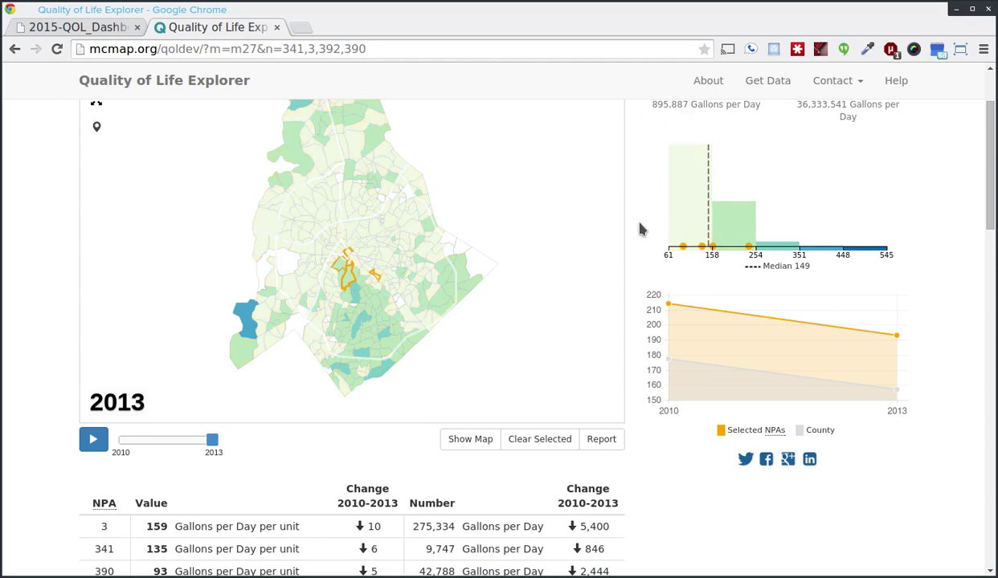
Step: Compare the selected NPAs' 193 gallons/day histogram and 2010–2013 trend against the county's 157
scroll(641, 228, "up", 3)
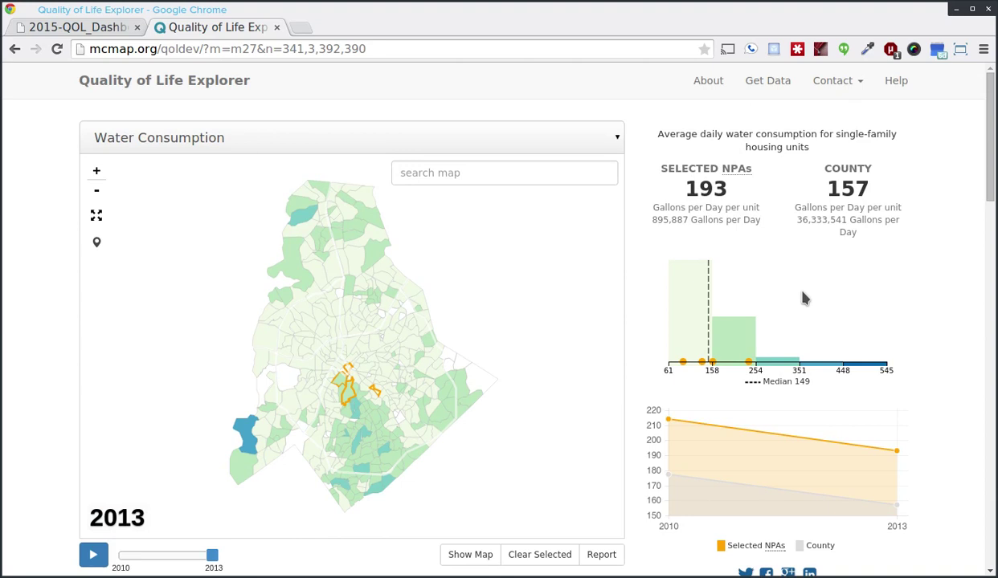
mouse_move(699, 323)
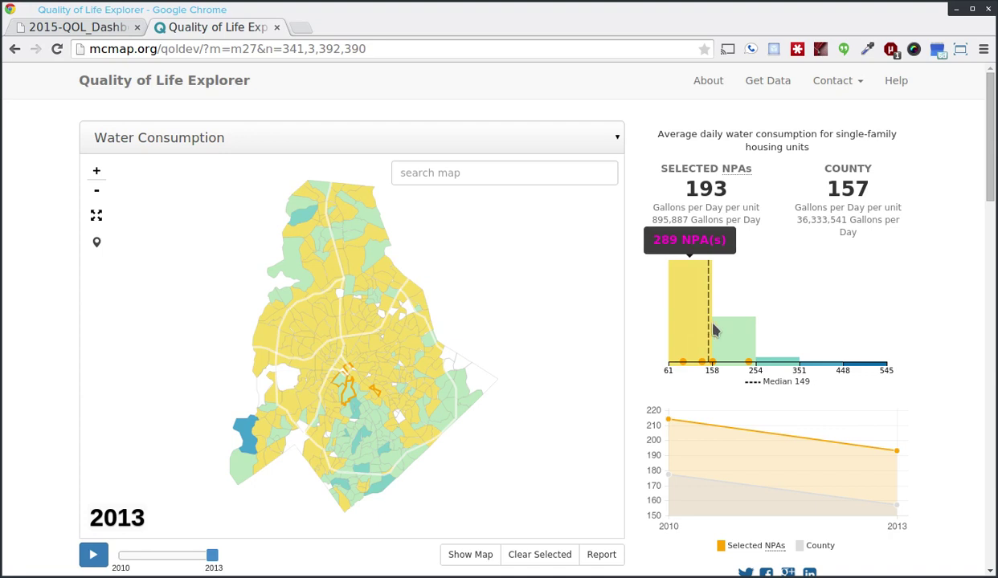
mouse_move(730, 340)
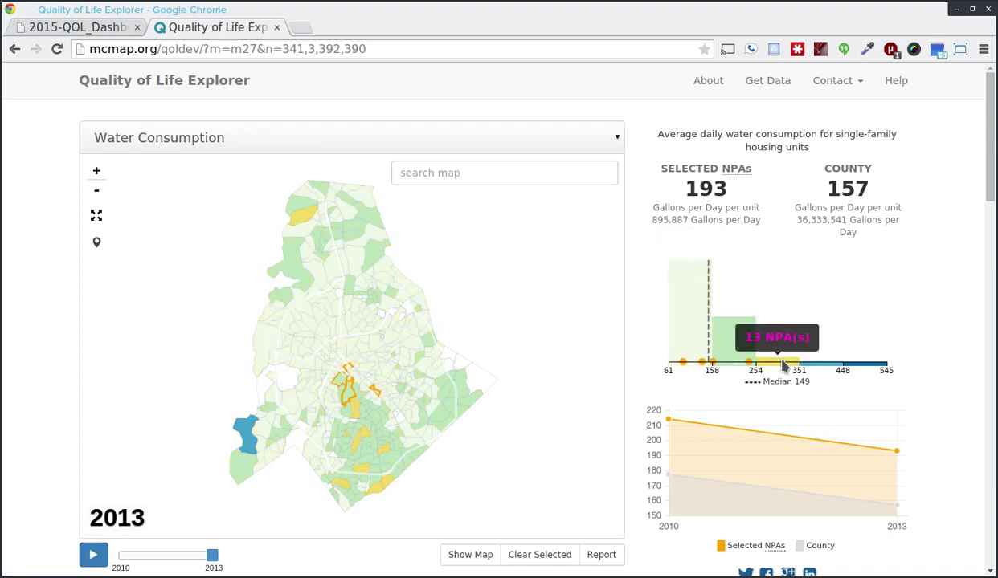
mouse_move(846, 367)
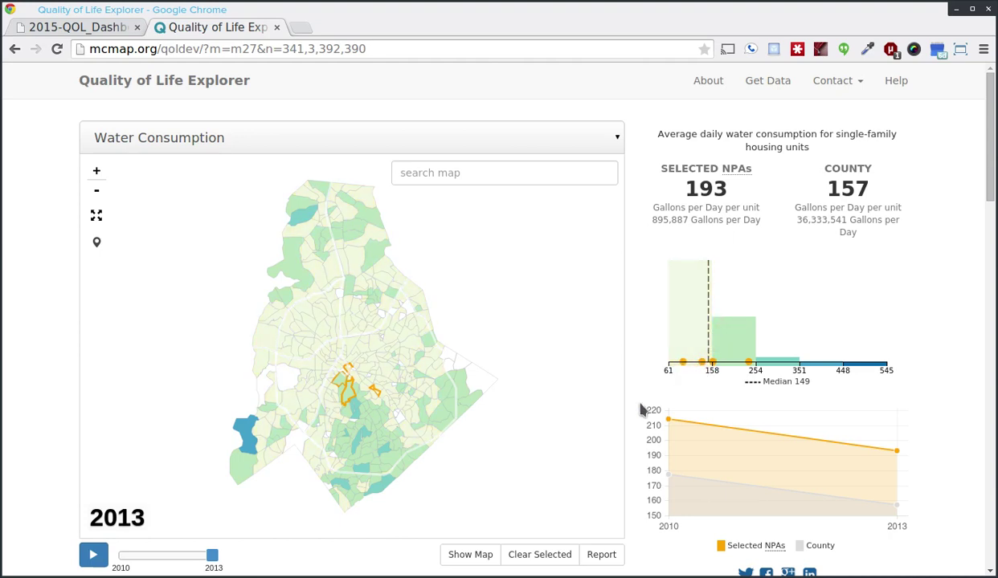
scroll(641, 407, "down", 1)
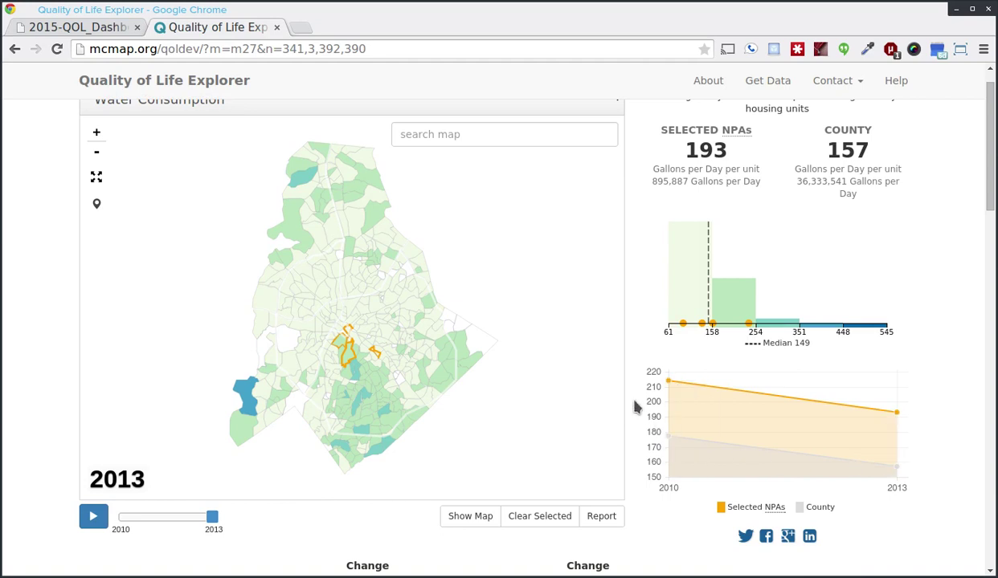
scroll(634, 402, "up", 1)
Step: Clear the NPA selection and map Education Level - High School Diploma
left_click(544, 555)
left_click(469, 172)
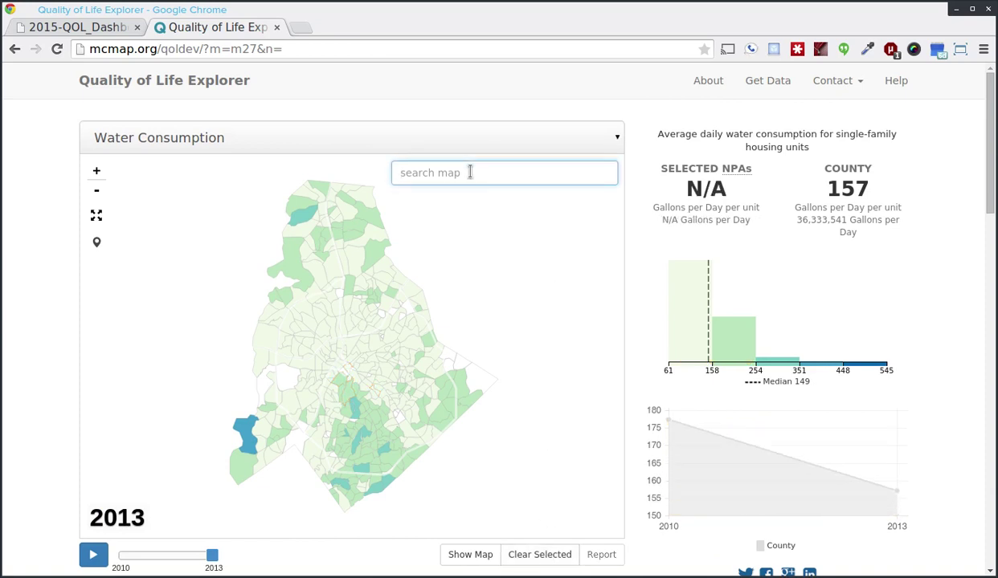
type("high")
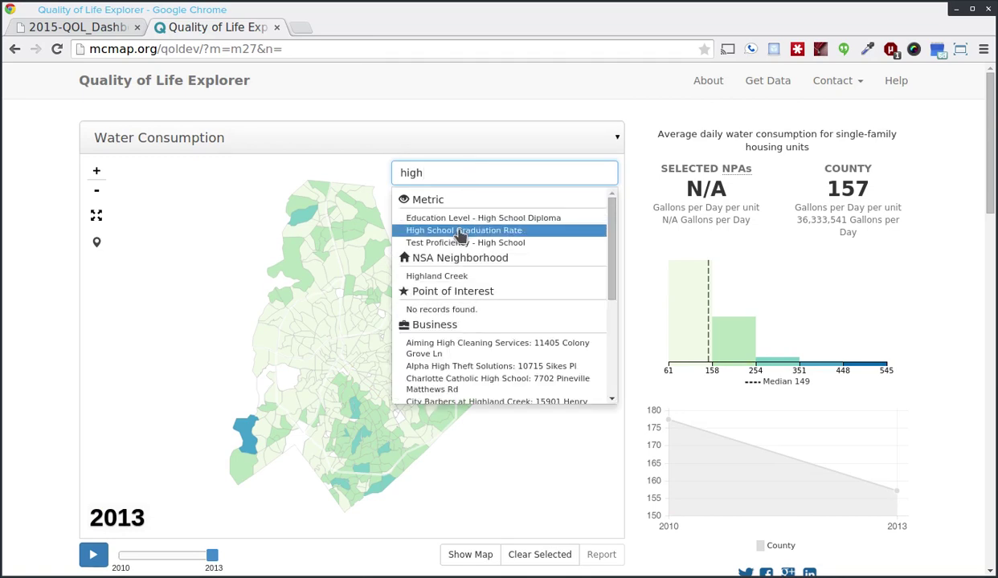
left_click(489, 218)
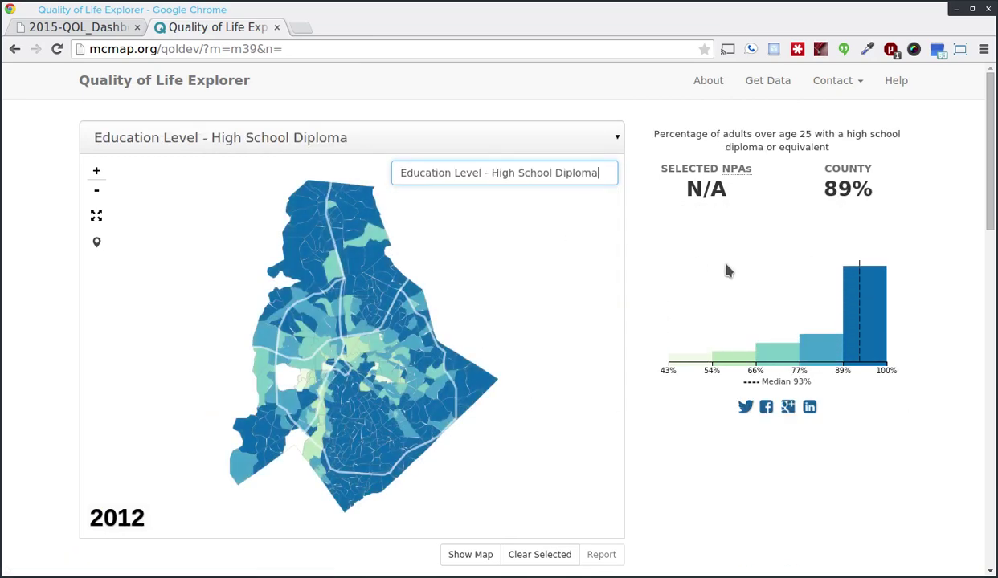
Step: Select the 43–54% and 54–66% diploma bands, averaging 59% versus 89% countywide
left_click(693, 364)
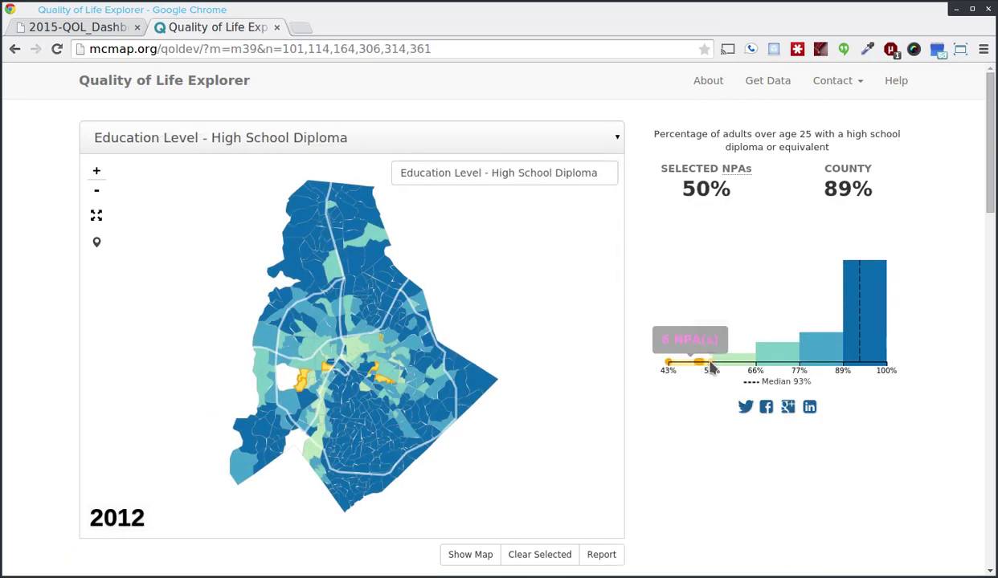
left_click(727, 363)
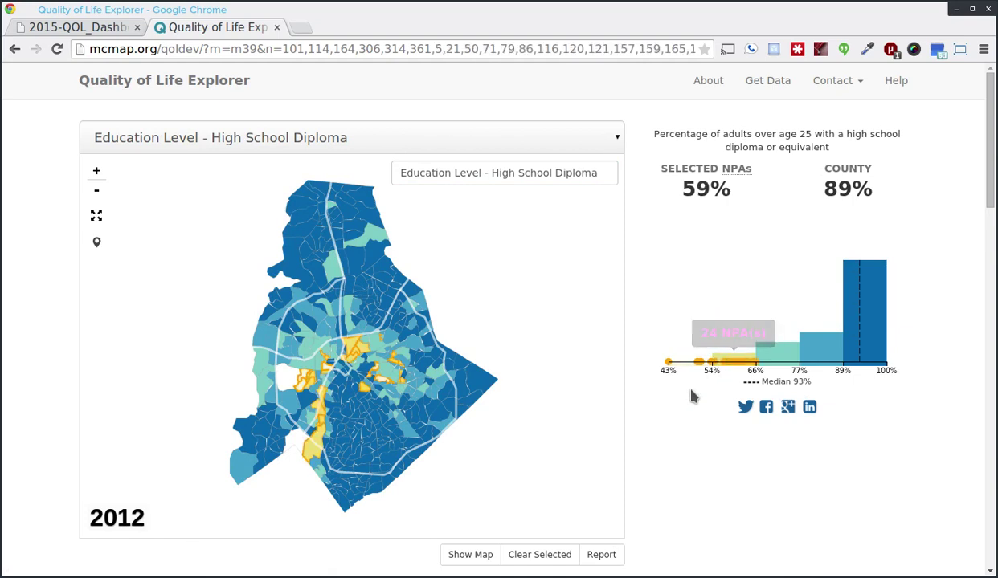
left_click(508, 172)
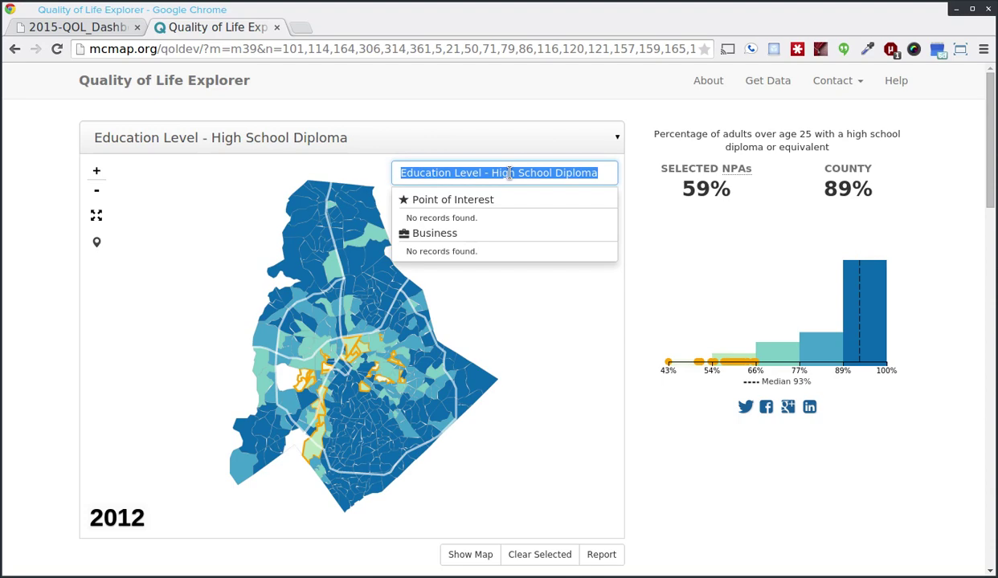
Step: Map Household Income, then 311 Requests: 26.5 calls per 100 people versus 22.9 countywide
type("inc")
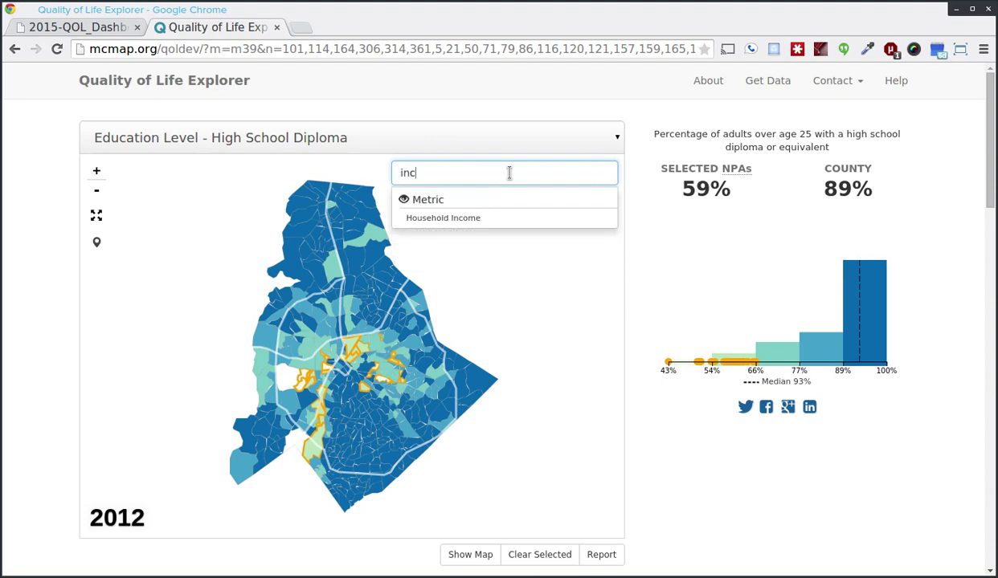
left_click(463, 217)
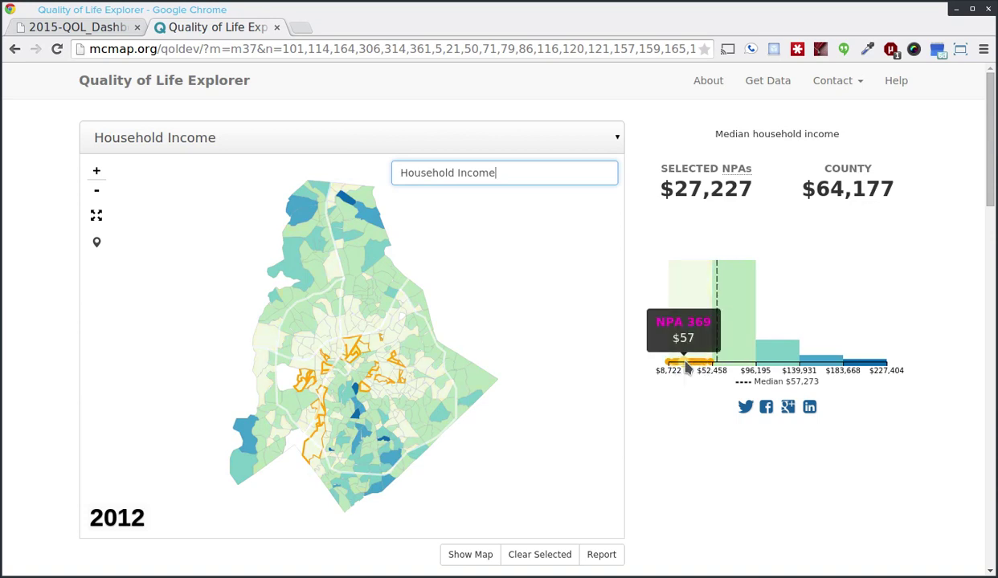
triple_click(546, 172)
type("311")
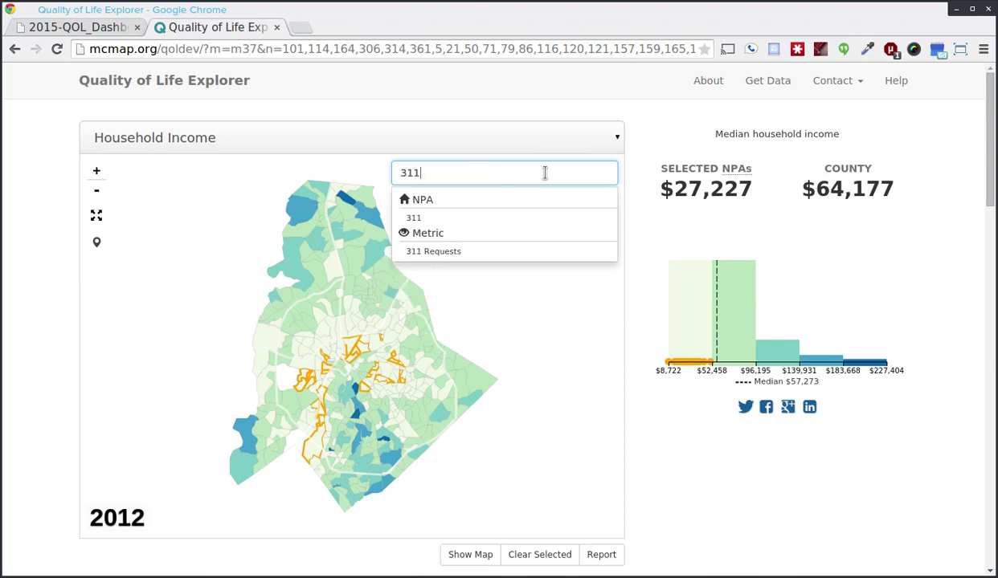
left_click(444, 253)
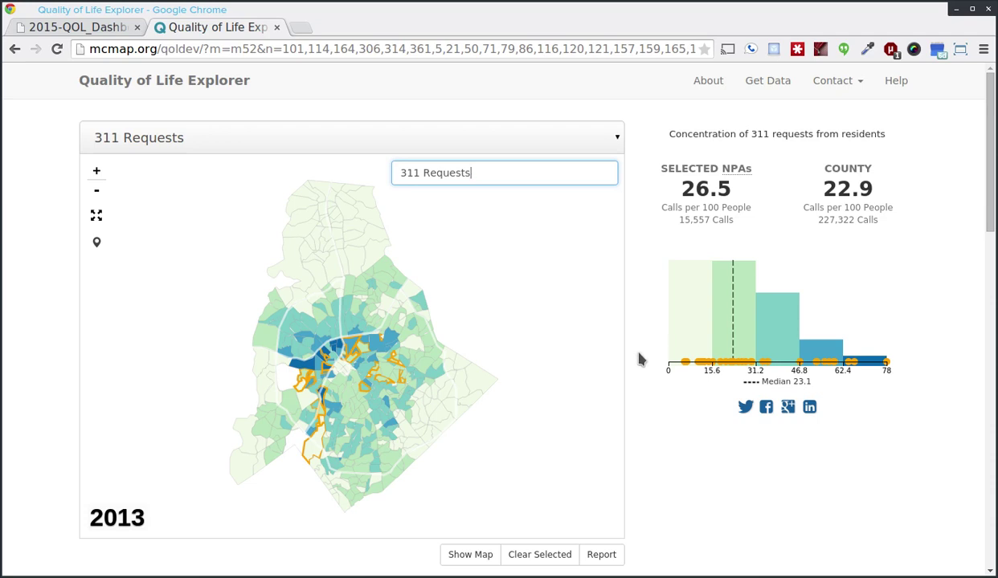
scroll(722, 471, "down", 1)
scroll(695, 446, "down", 6)
scroll(690, 436, "up", 6)
scroll(655, 415, "up", 1)
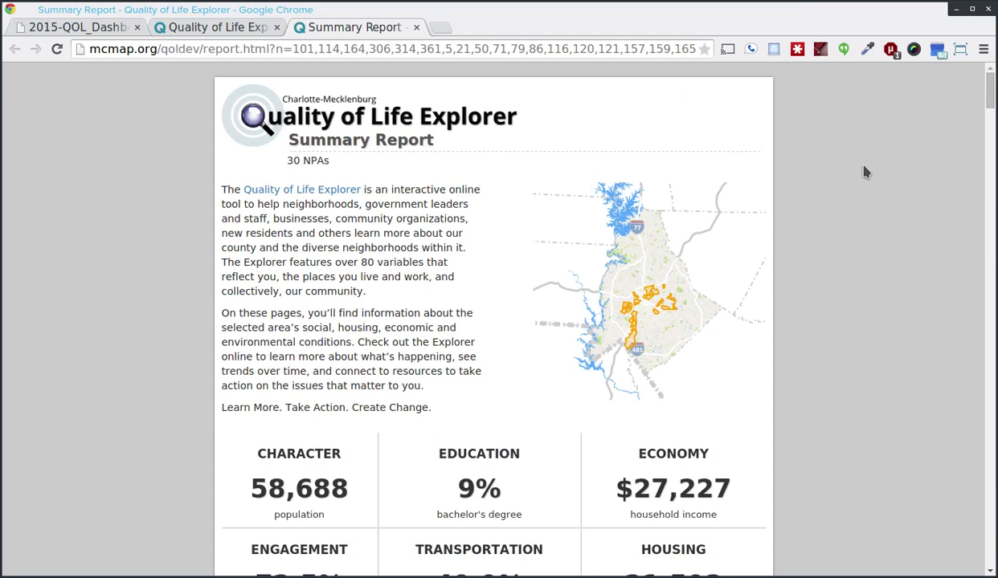
Step: Scroll down to the 311 Additional Resources table and footer, then return to the 311 Requests page
scroll(865, 171, "down", 5)
scroll(865, 171, "down", 4)
scroll(865, 171, "down", 2)
scroll(865, 171, "down", 5)
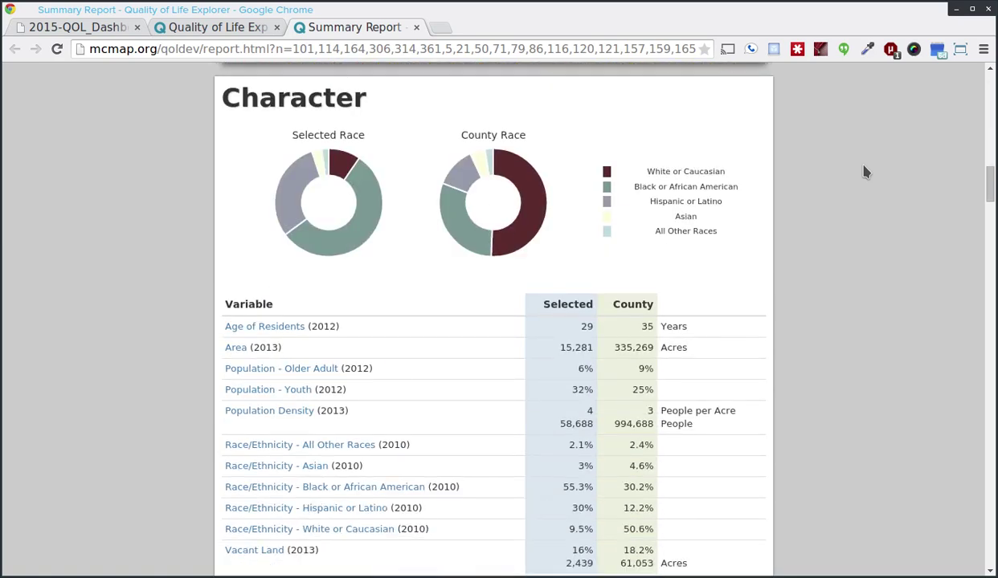
scroll(865, 171, "down", 7)
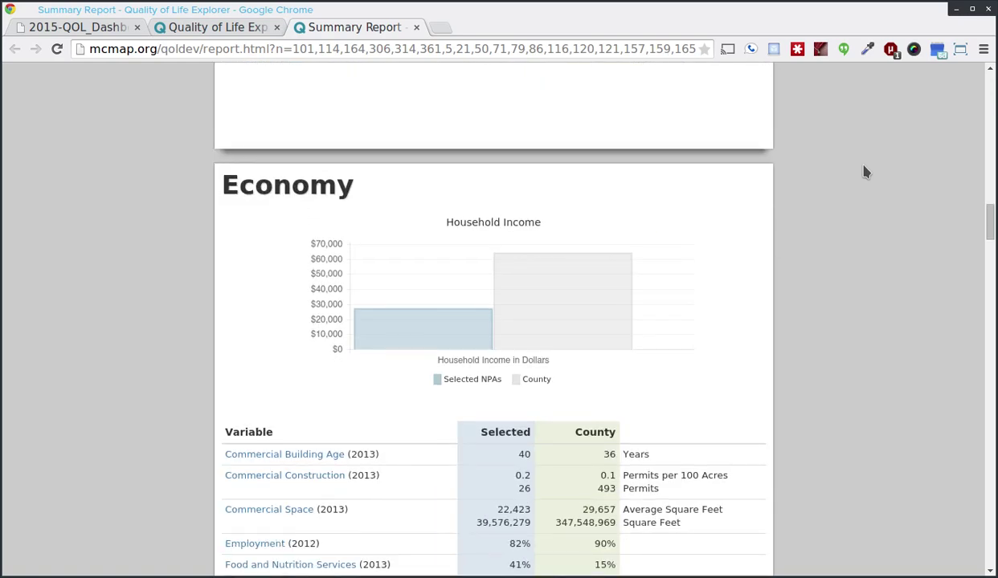
scroll(866, 172, "down", 8)
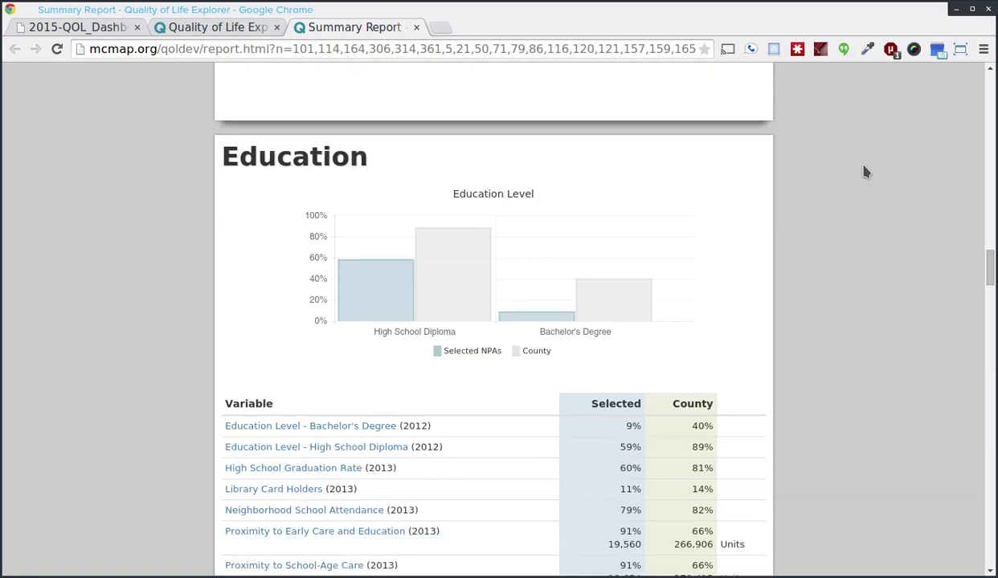
scroll(866, 172, "down", 12)
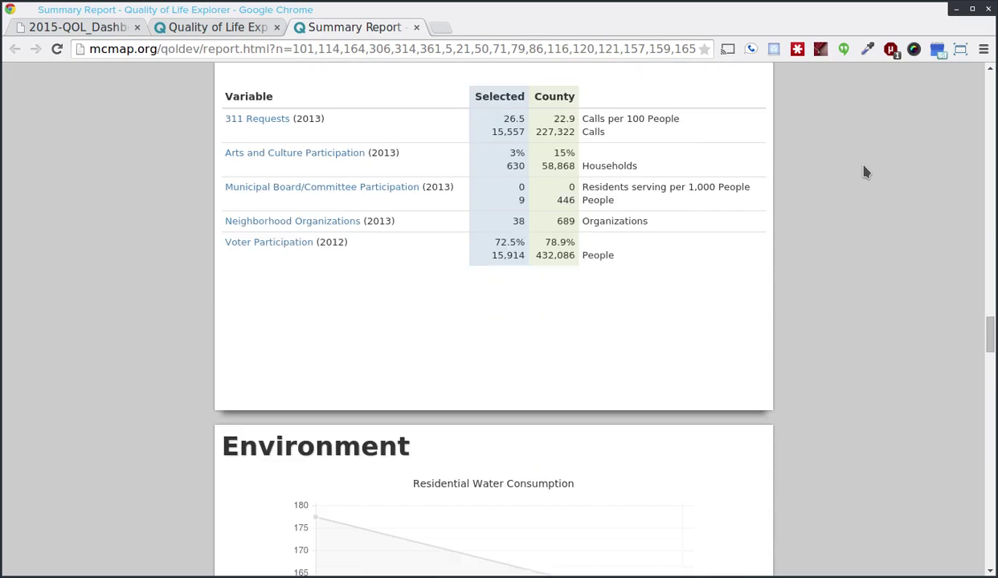
mouse_move(990, 345)
left_mouse_down()
mouse_move(987, 537)
mouse_move(988, 324)
left_mouse_up()
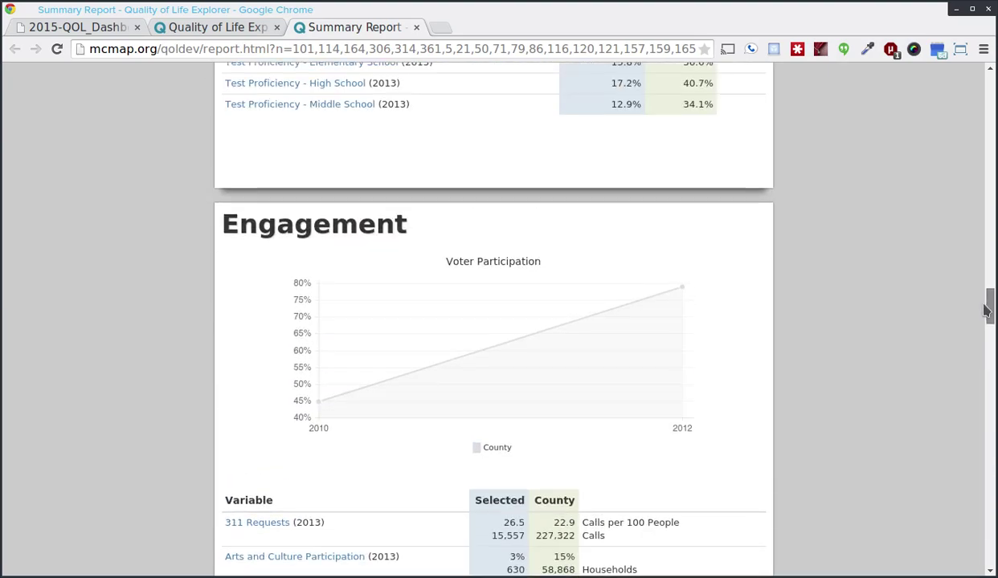
left_click_drag(987, 309, 974, 84)
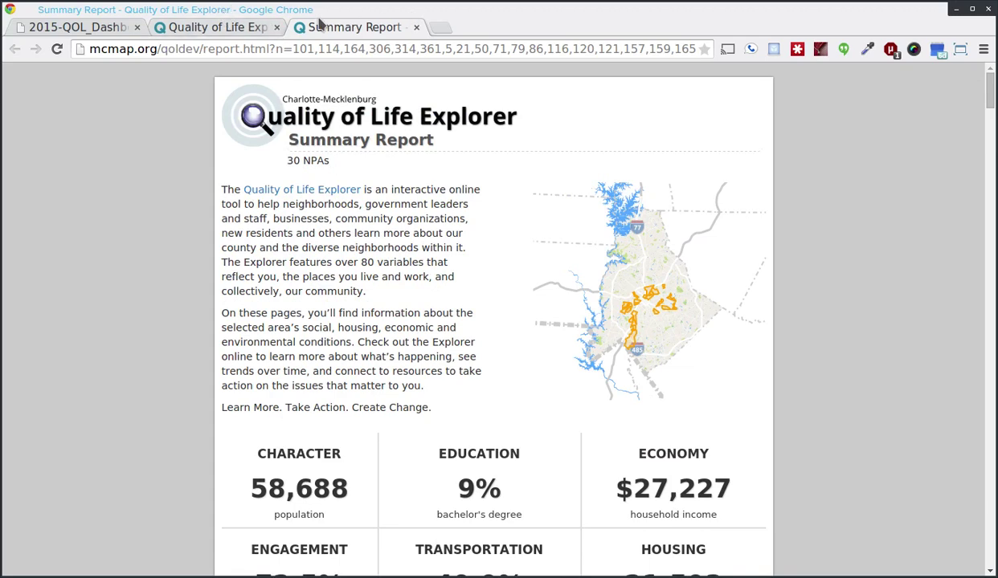
left_click(214, 28)
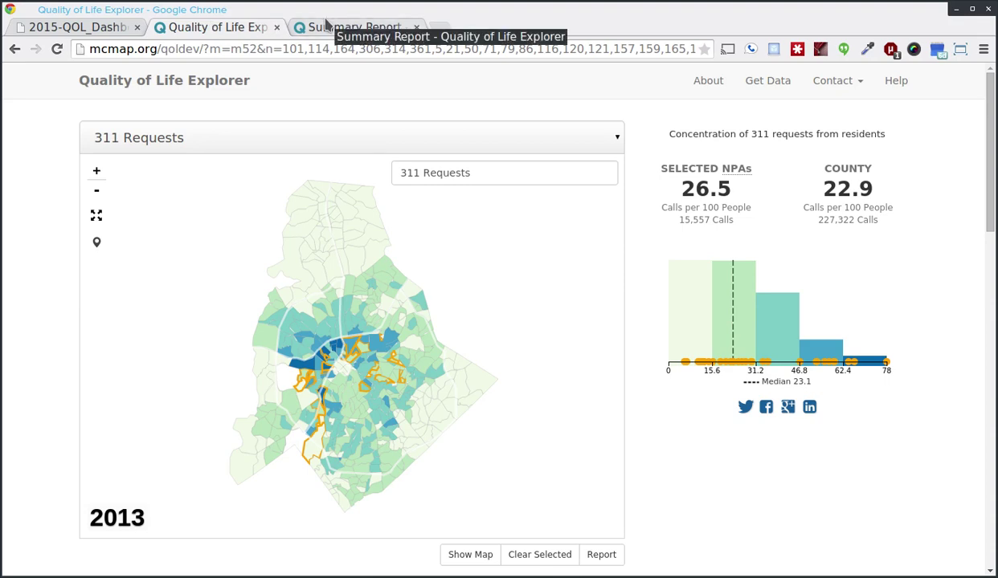
scroll(932, 311, "down", 15)
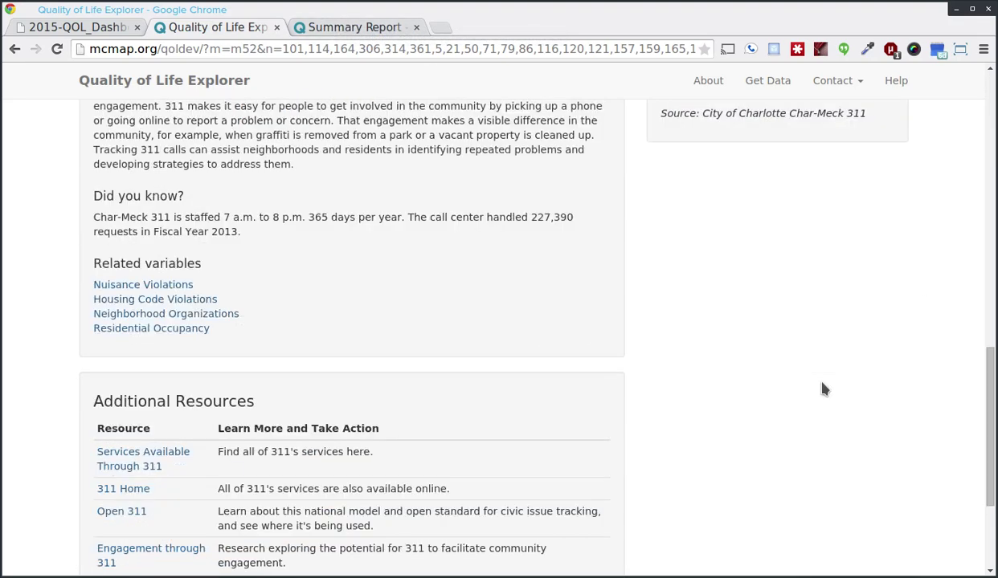
Step: Open the Mecklenburg-County-Quality-of-Life-Dashboard GitHub repository and read its README down to Customizing the Dashboard
left_click(535, 540)
left_click(484, 27)
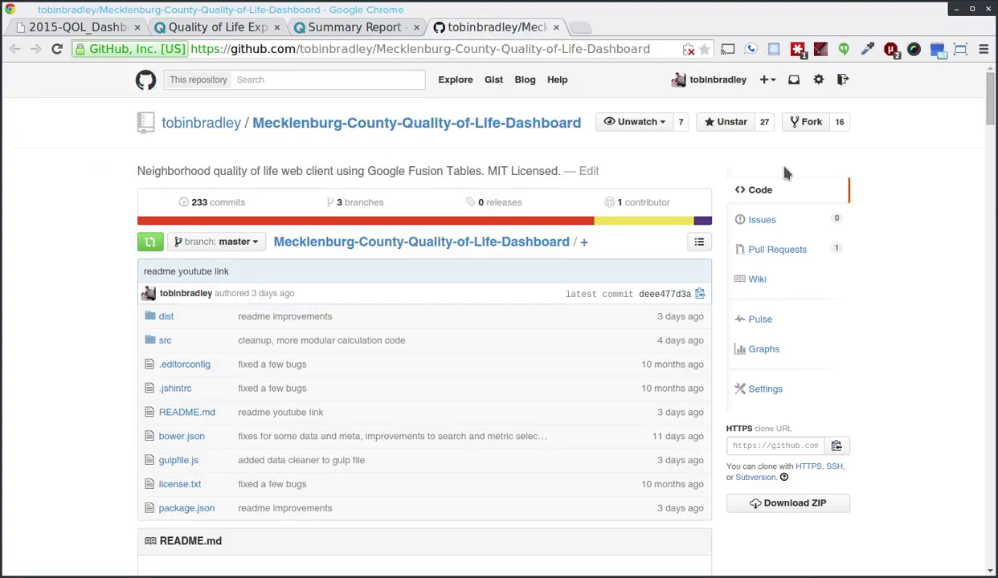
scroll(843, 225, "down", 3)
scroll(882, 254, "down", 12)
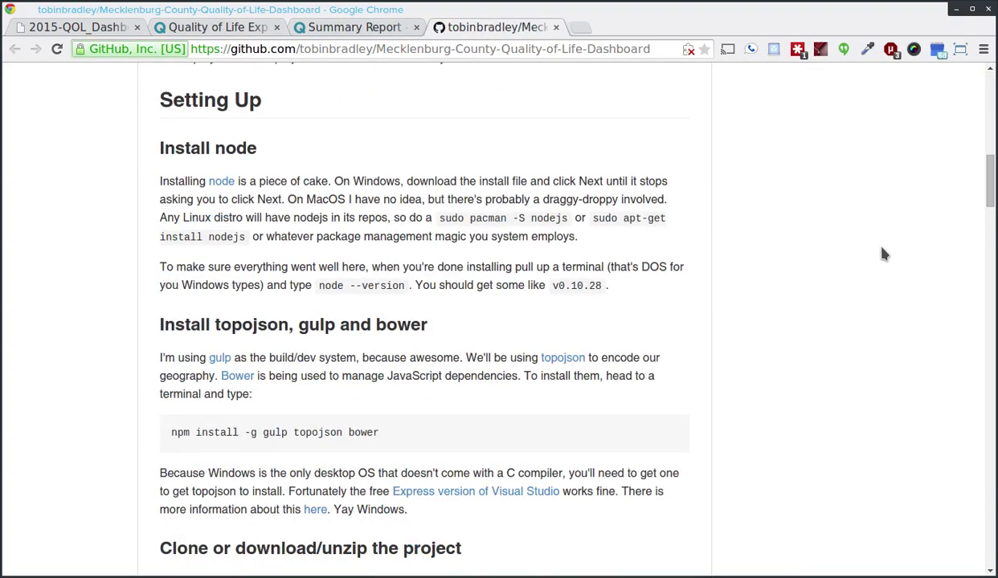
scroll(882, 254, "down", 9)
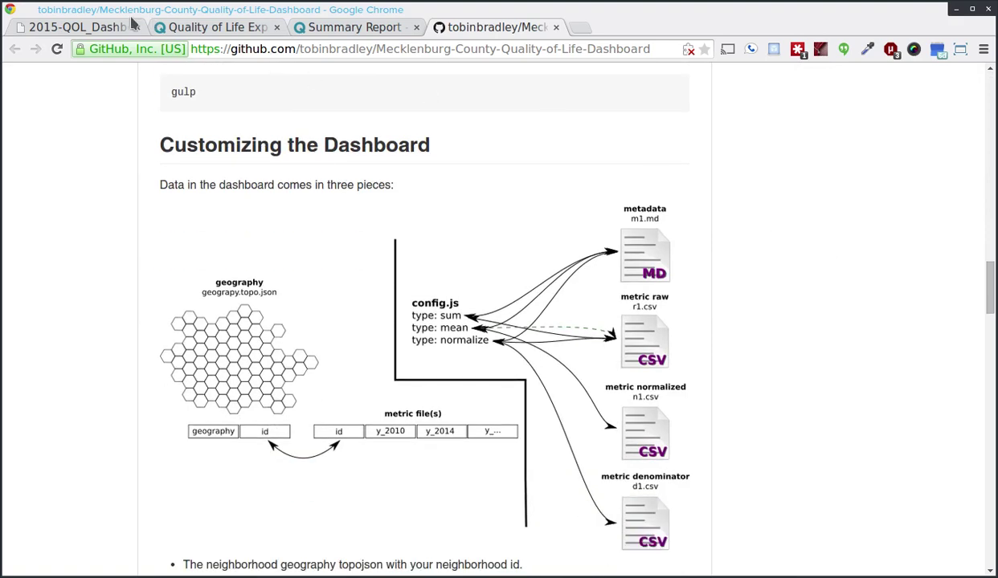
Step: Return to the 2015-QOL_Dashboard slide deck tab showing slide #3
left_click(76, 27)
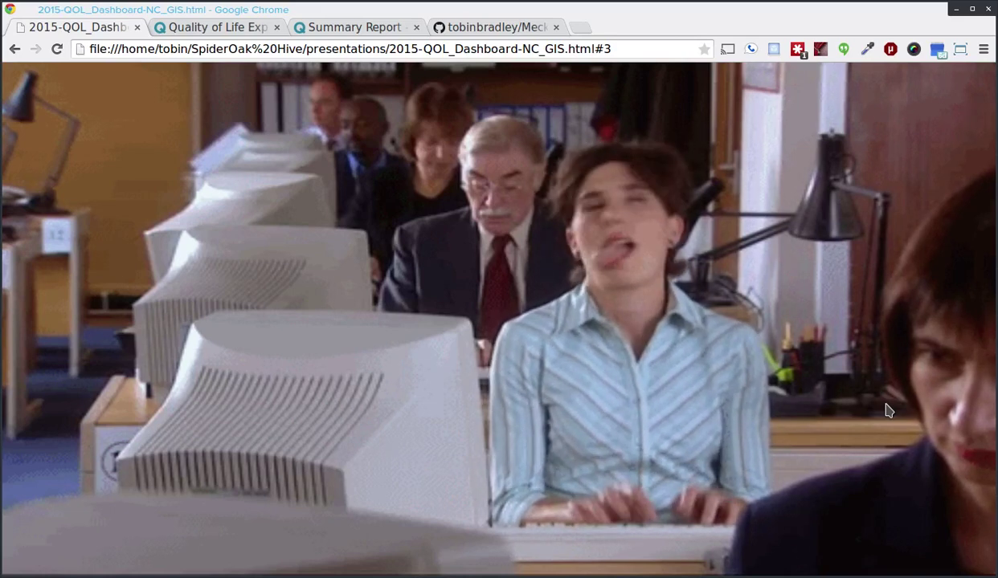
Step: Advance to slide #4, the 'D3 Leaflet Bootstrap' title slide
key("Right")
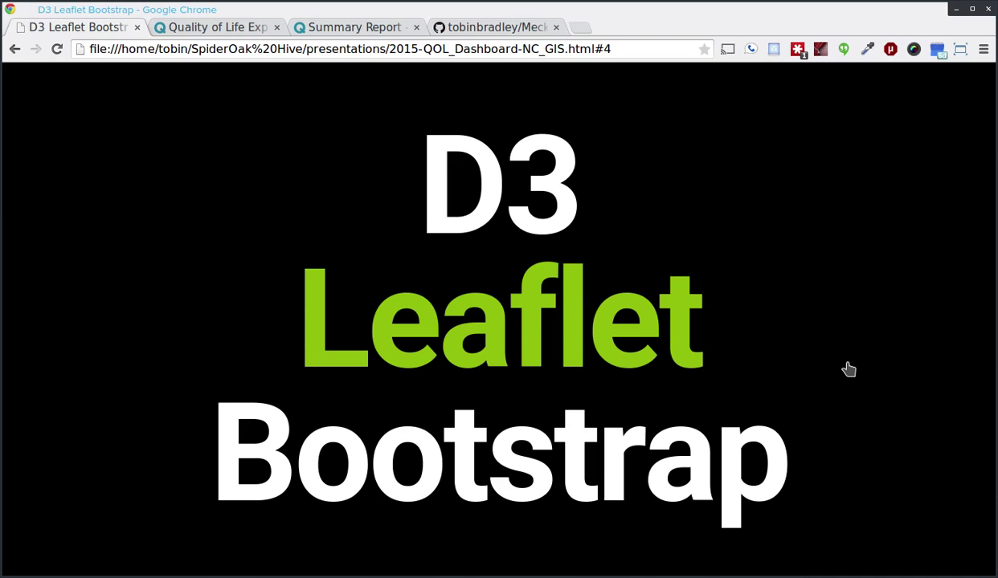
Step: Advance the deck to slide 5, the "object.observe()" title slide
key("Right")
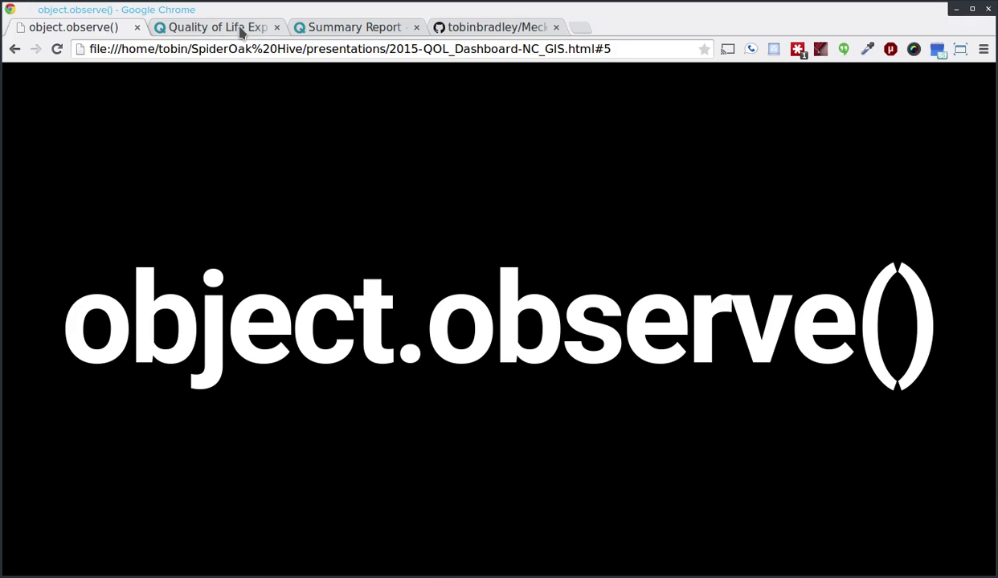
Step: On the Quality of Life Explorer tab, print model in the DevTools console and confirm model.metricId is "m52"
left_click(240, 32)
scroll(928, 347, "up", 13)
scroll(928, 348, "up", 1)
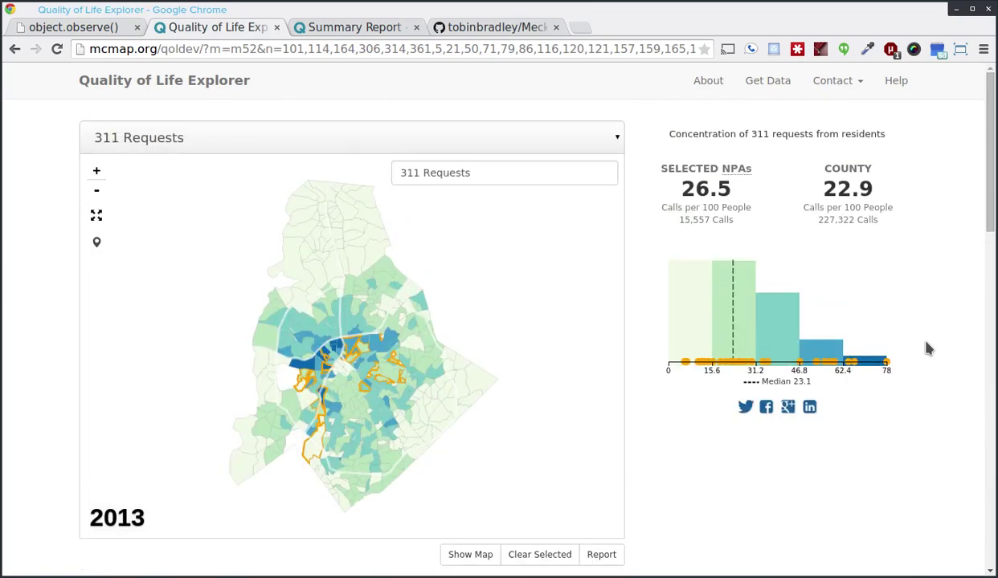
key("ctrl+shift+i")
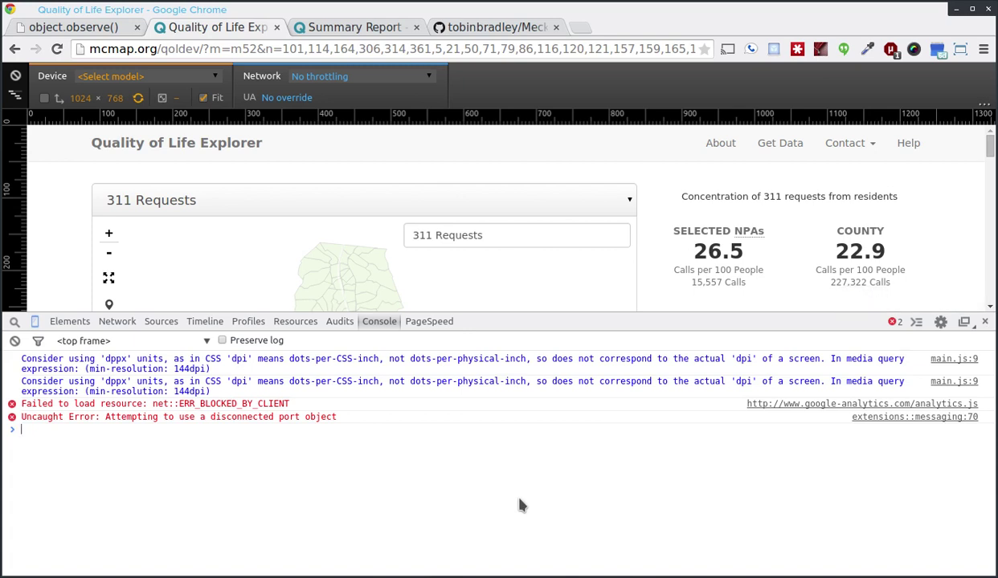
type("model")
key("Return")
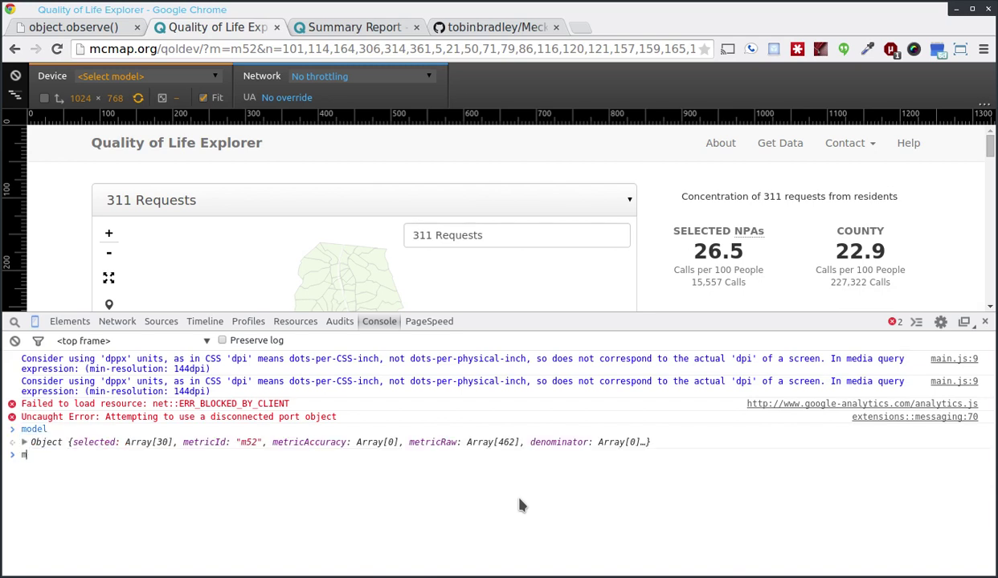
type("odel.metric")
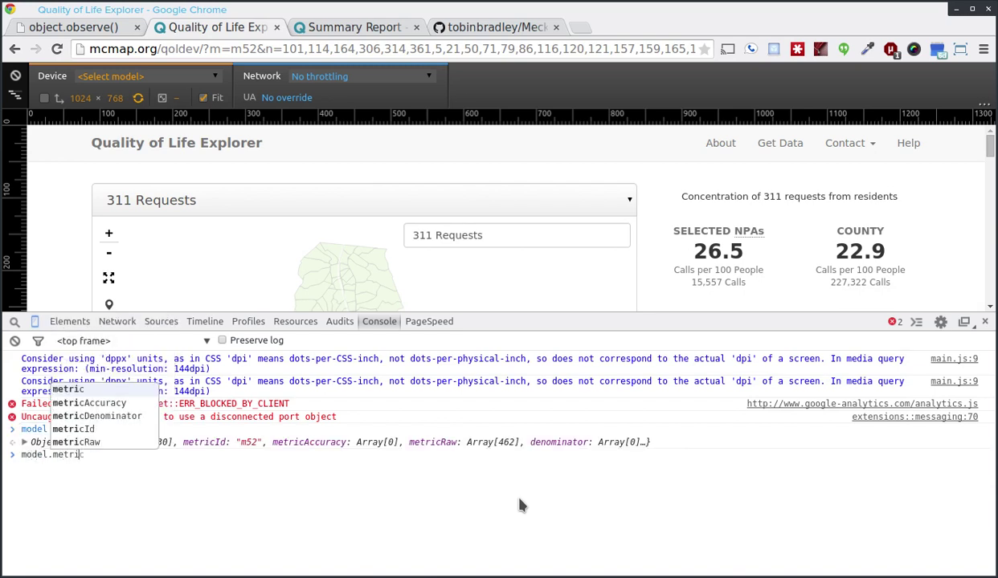
type("Id")
key("Return")
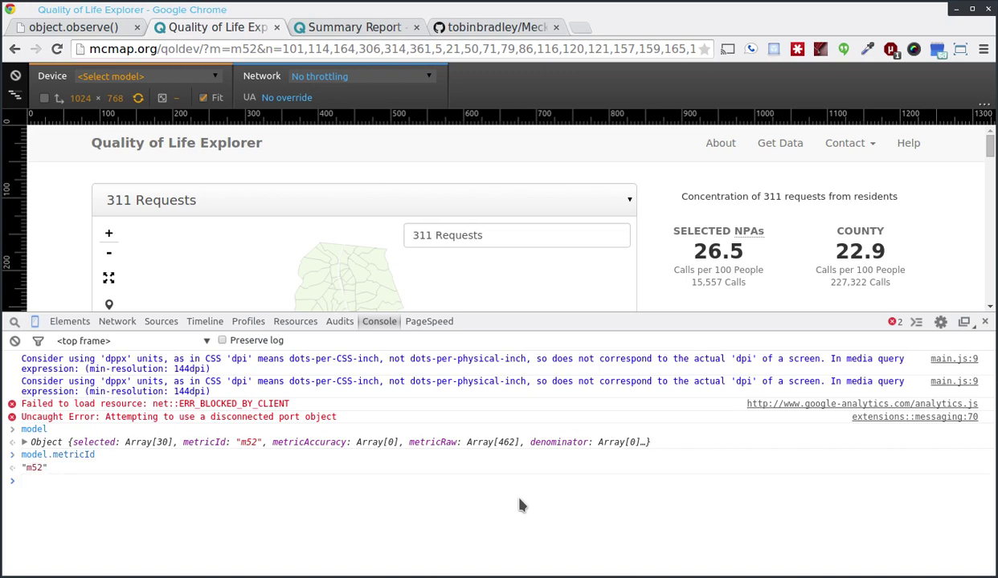
Step: Set model.metricId to "m2" to show Age of Residents, then enlarge the page area above the console
key("Up")
type("= \"m2\"")
key("Return")
scroll(903, 246, "down", 1)
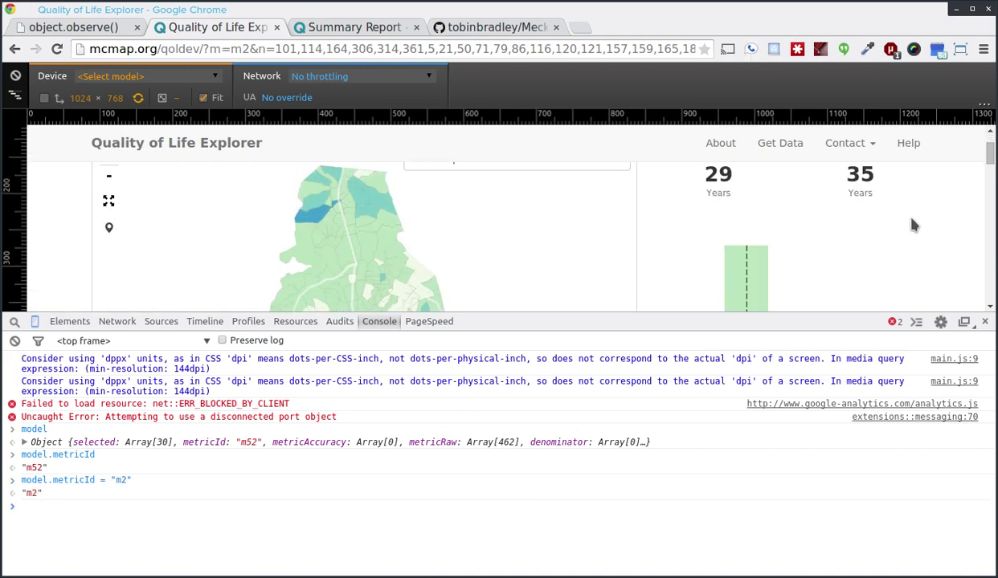
scroll(911, 222, "down", 2)
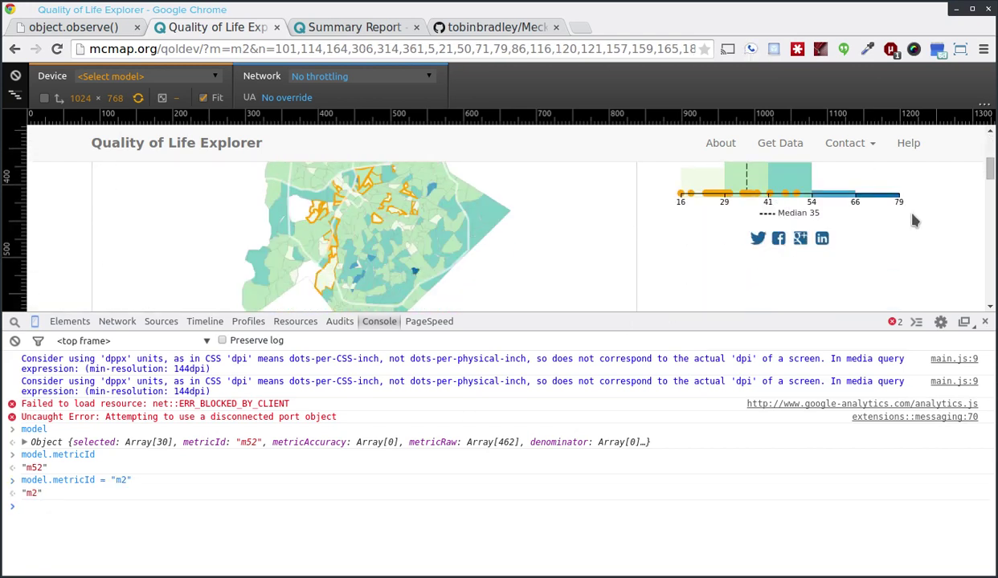
scroll(912, 218, "up", 1)
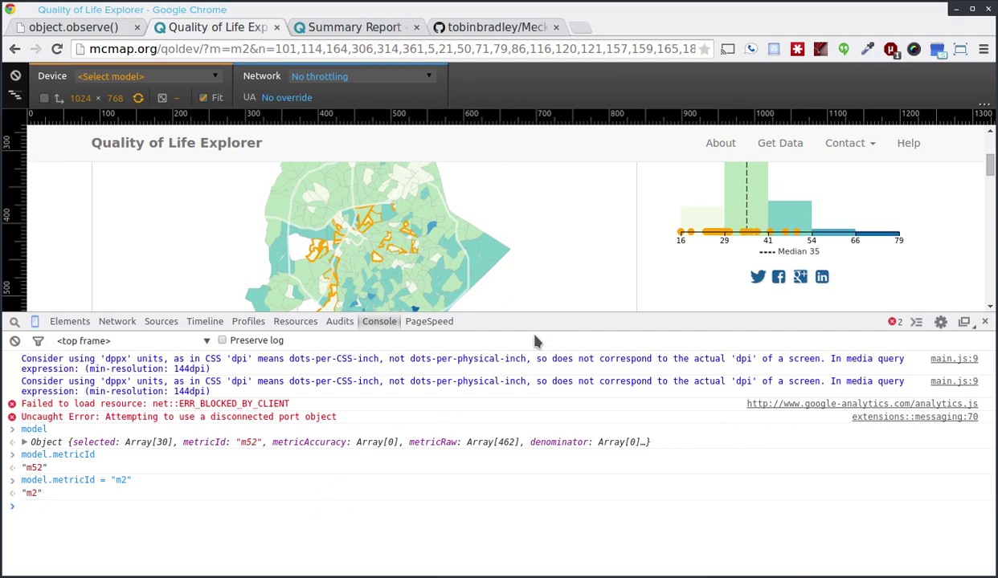
left_click_drag(519, 311, 531, 395)
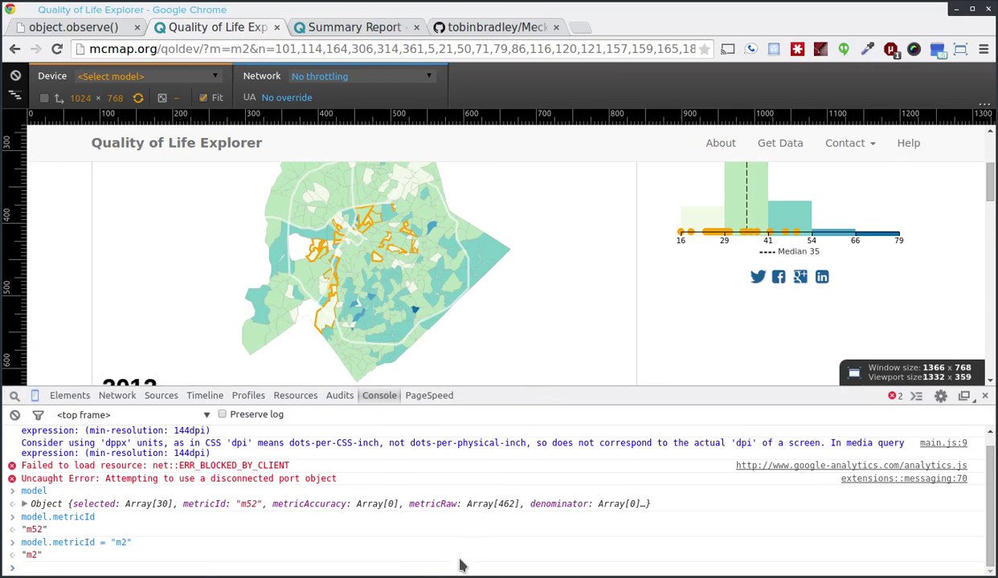
Step: Print model.selected, then set it to ["101", "2"] to select NPAs 101 and 2
type("model.seelc")
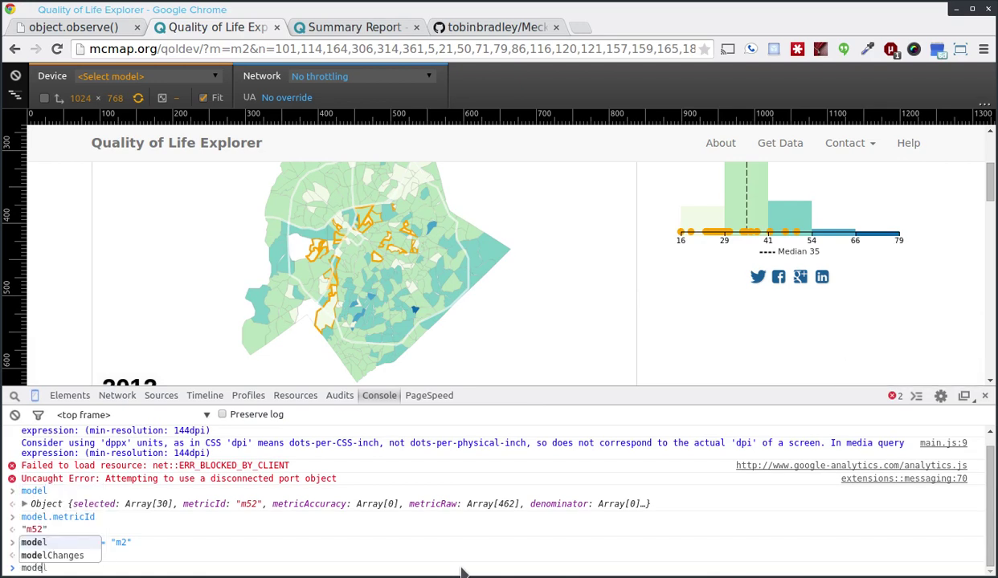
key("BackSpace")
key("BackSpace")
key("BackSpace")
type("lected")
key("Return")
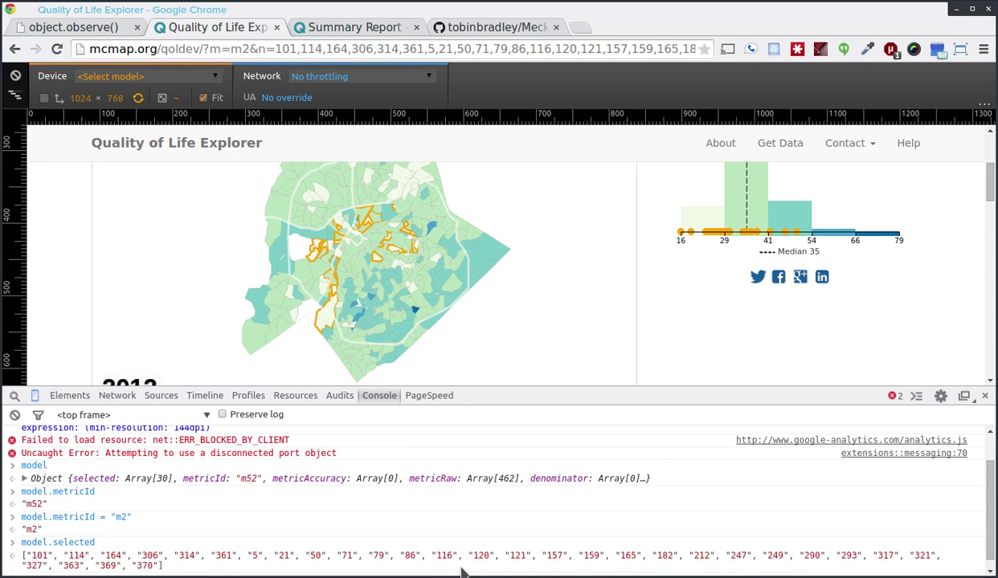
key("Up")
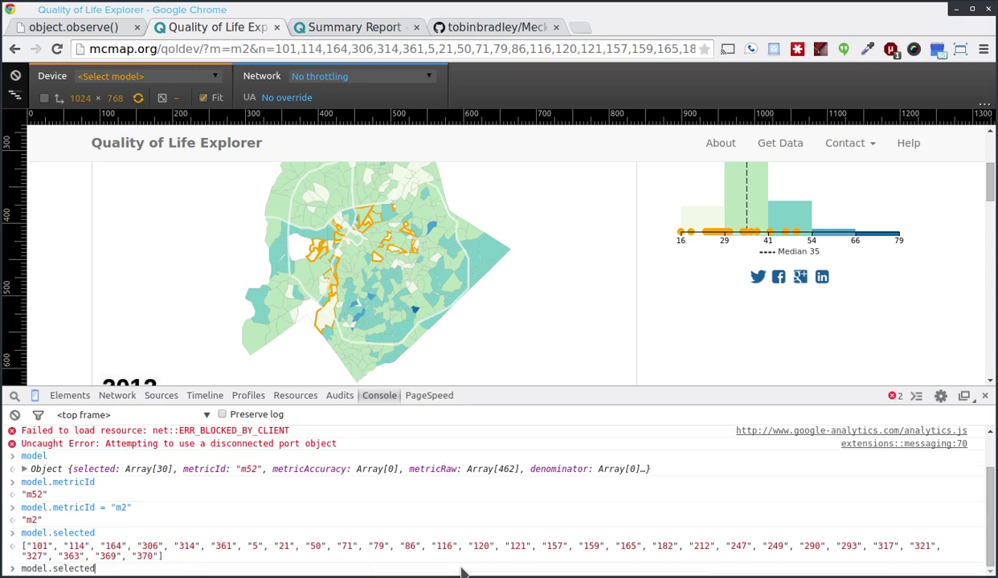
type("= [\"101\", \"2\"]")
key("Return")
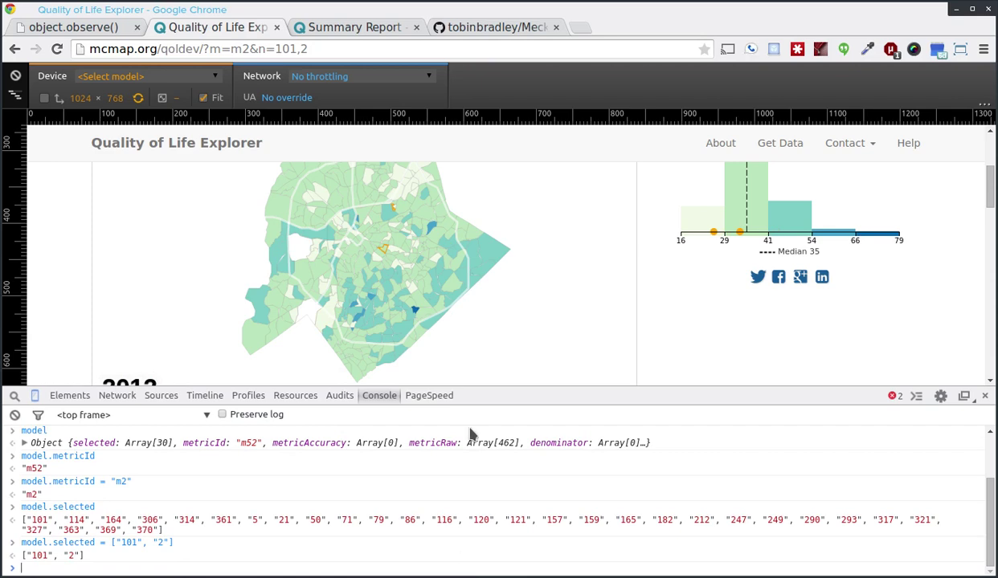
Step: Close DevTools and return to the presentation tab on the object.observe() slide
scroll(405, 244, "up", 3)
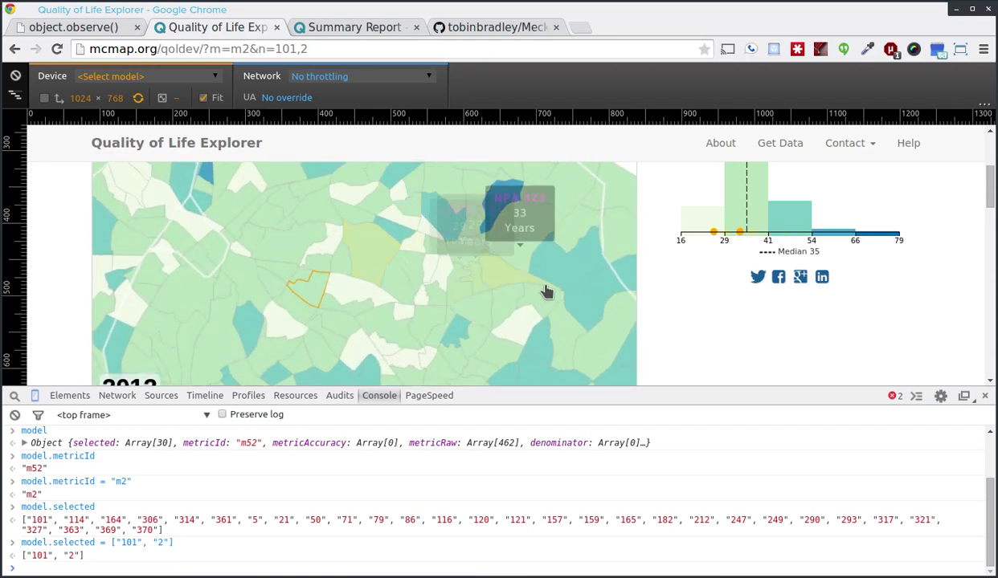
left_click(985, 398)
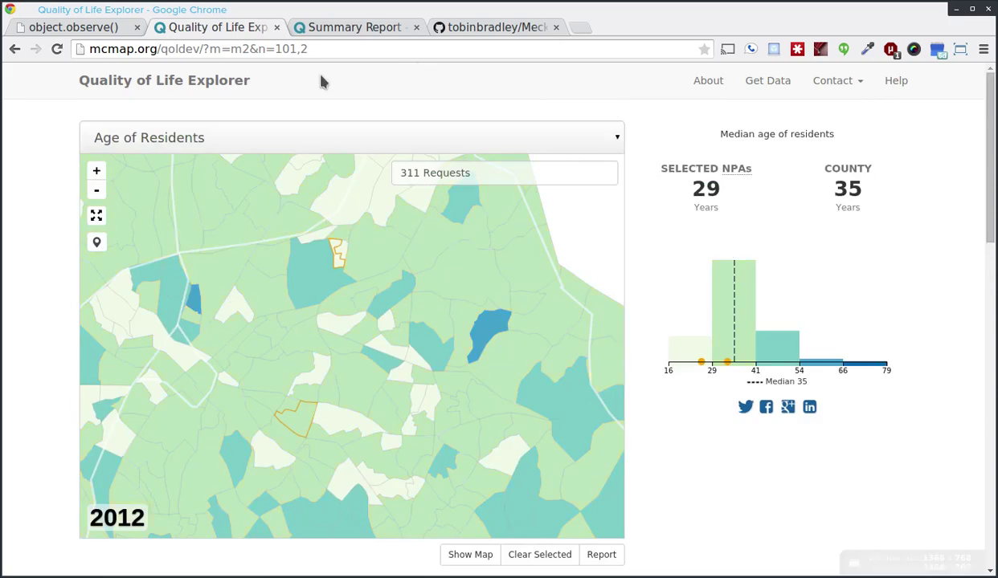
left_click(90, 30)
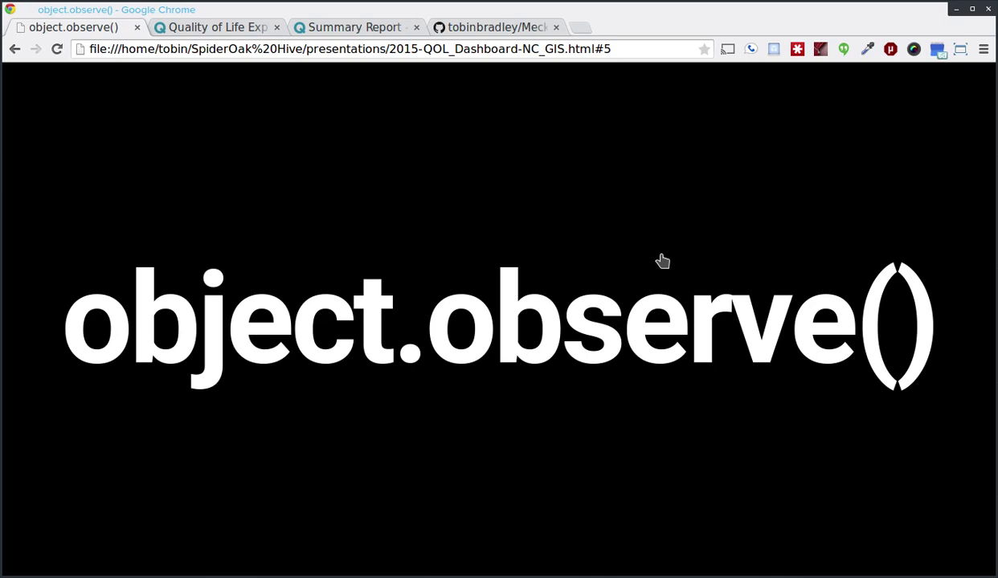
Step: Advance the deck to slide 6, the "Text Editor Atom" title slide
key("Right")
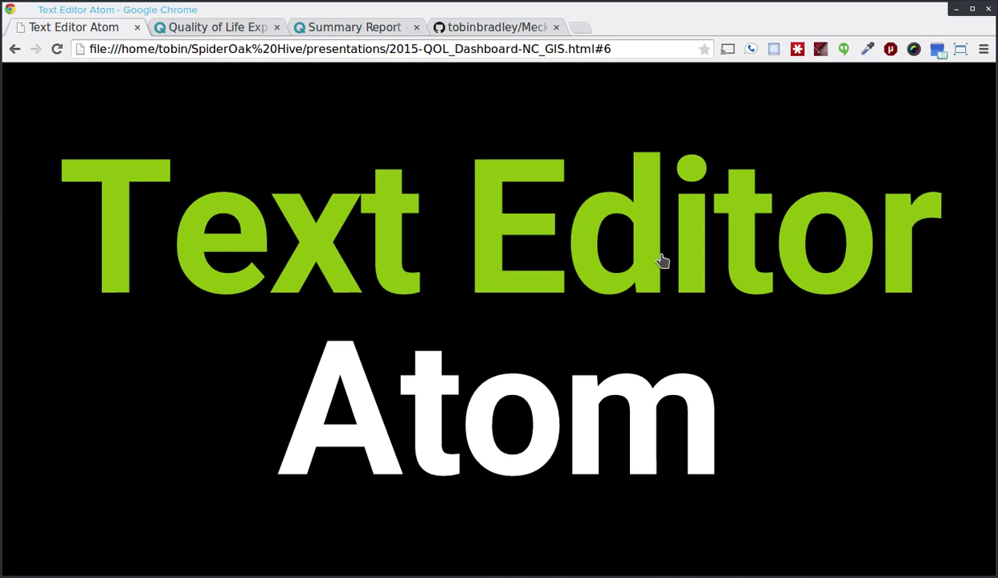
Step: Advance past the build-pipeline diagram to slide 8, "Task Runner Gulp"
key("Right")
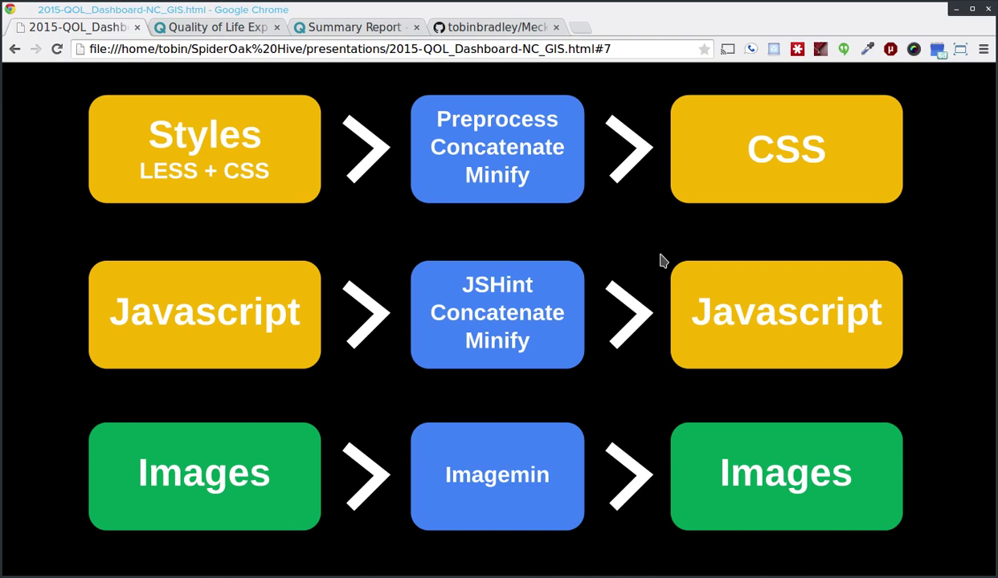
key("Right")
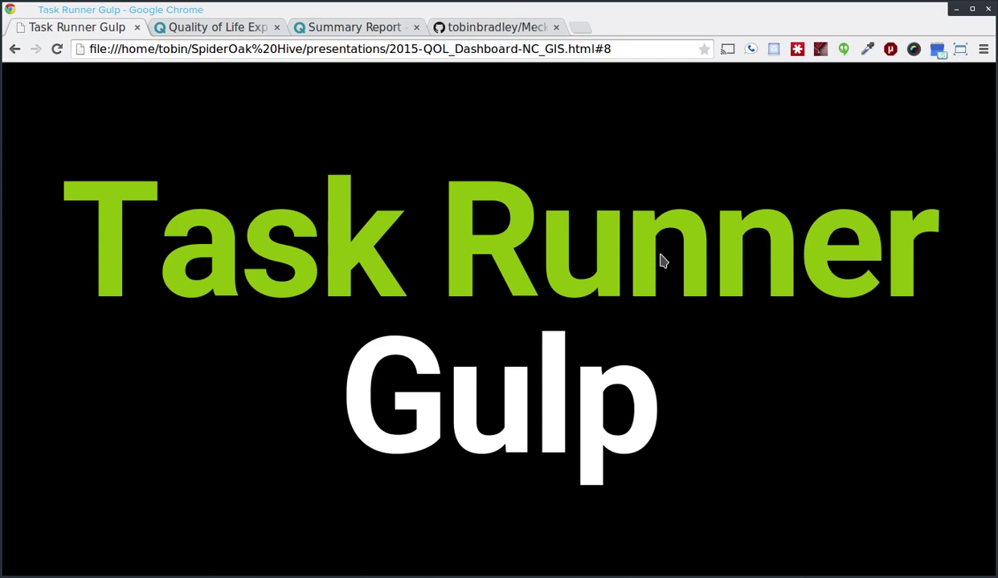
Step: Advance to slide 9, "CSS Tools", listing LESS, CSSLint, autoprefixer and cssmin
key("Right")
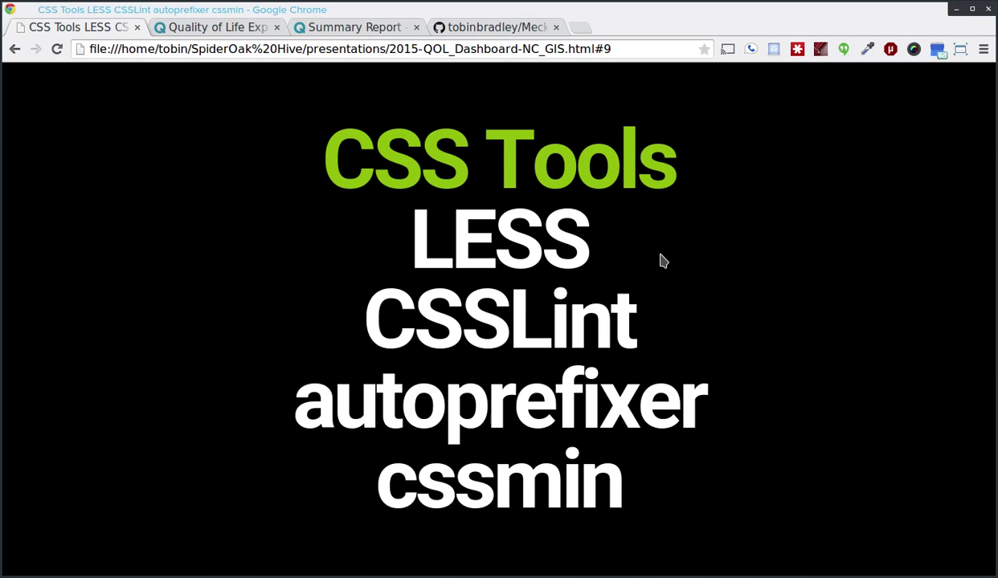
Step: Advance through the JS Tools slide to slide 11, "Image Tools"
key("Right")
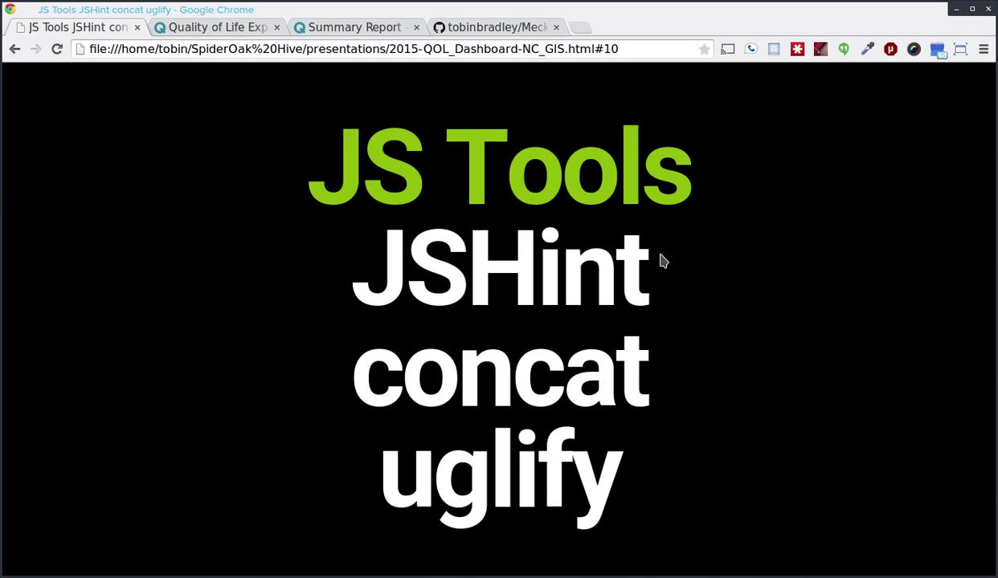
key("Right")
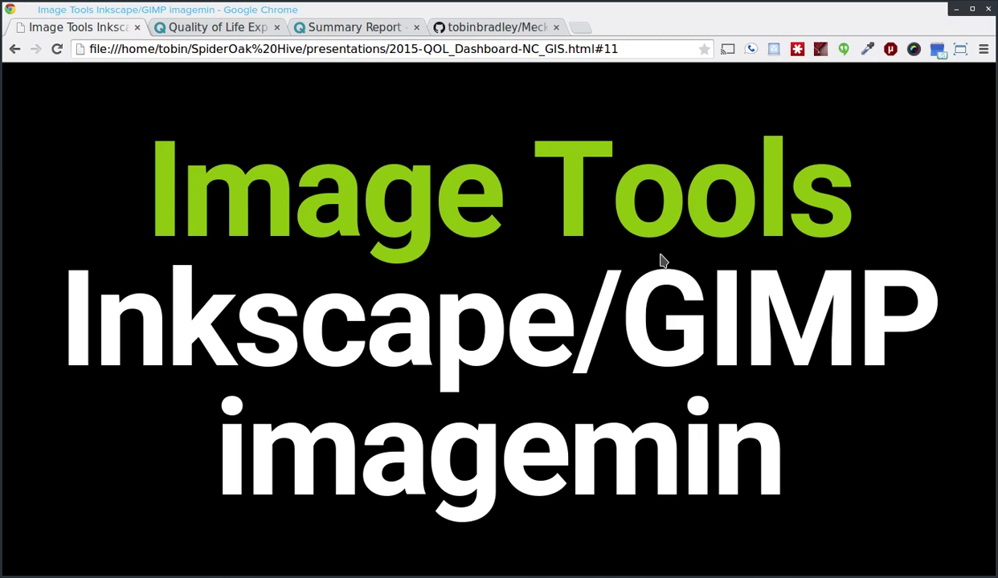
Step: Advance to slide 12, "Data", listing TopoJSON and CSV
key("Right")
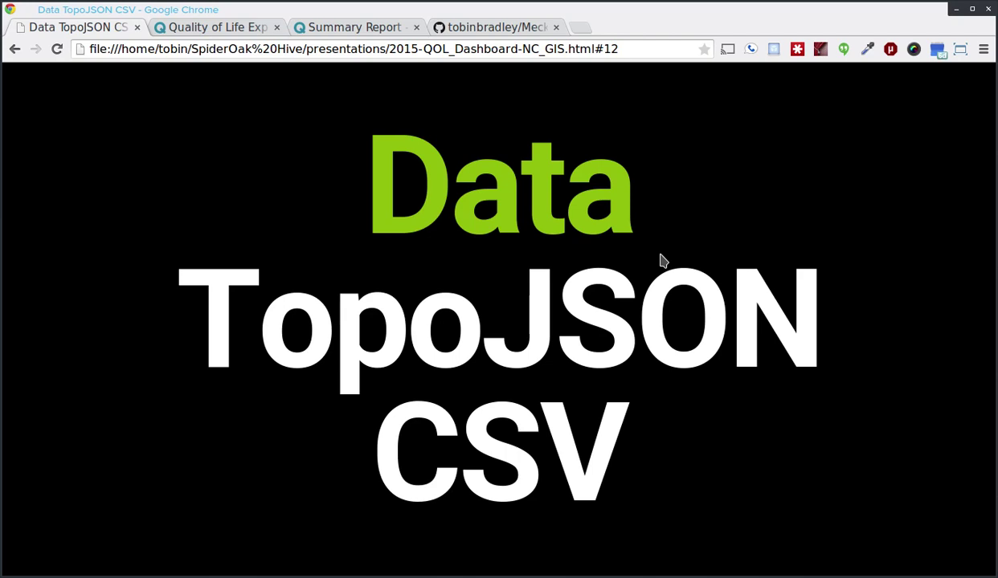
Step: Advance to slide 13, the Physical Box / VMware / Digital Ocean server benchmark
key("Right")
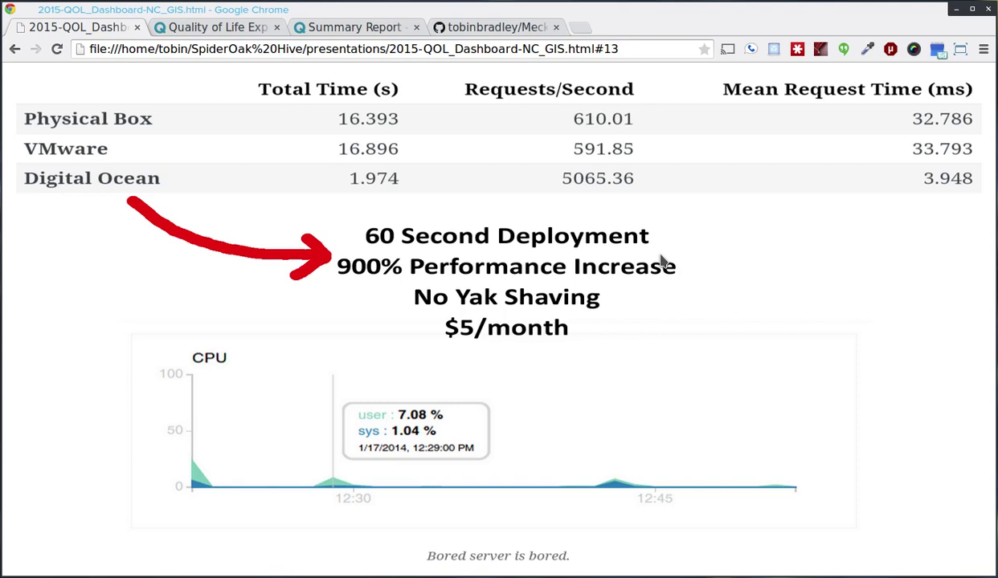
Step: Advance to slide 14, the "Before" slide showing 1.3mb and 3.0s
key("Right")
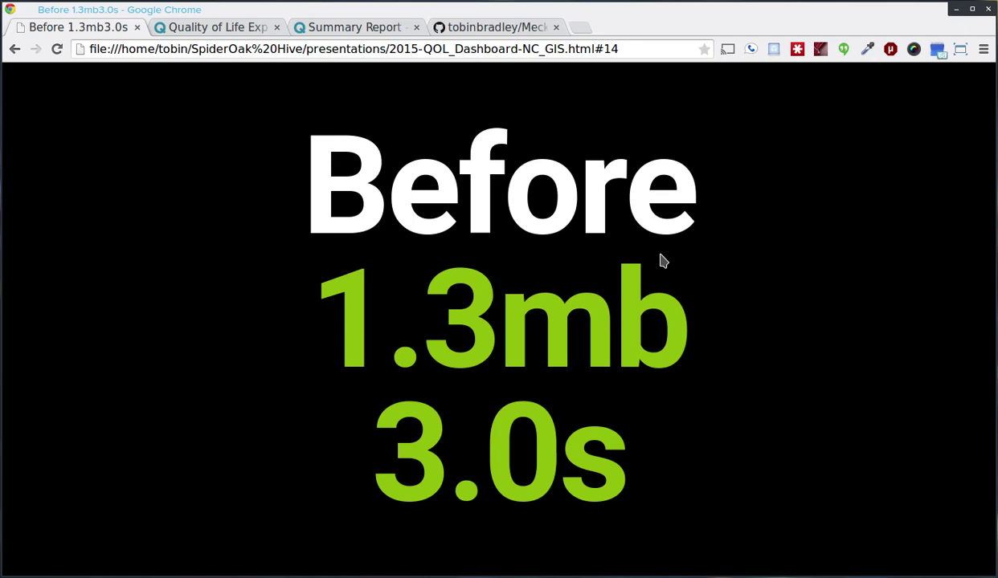
key("Right")
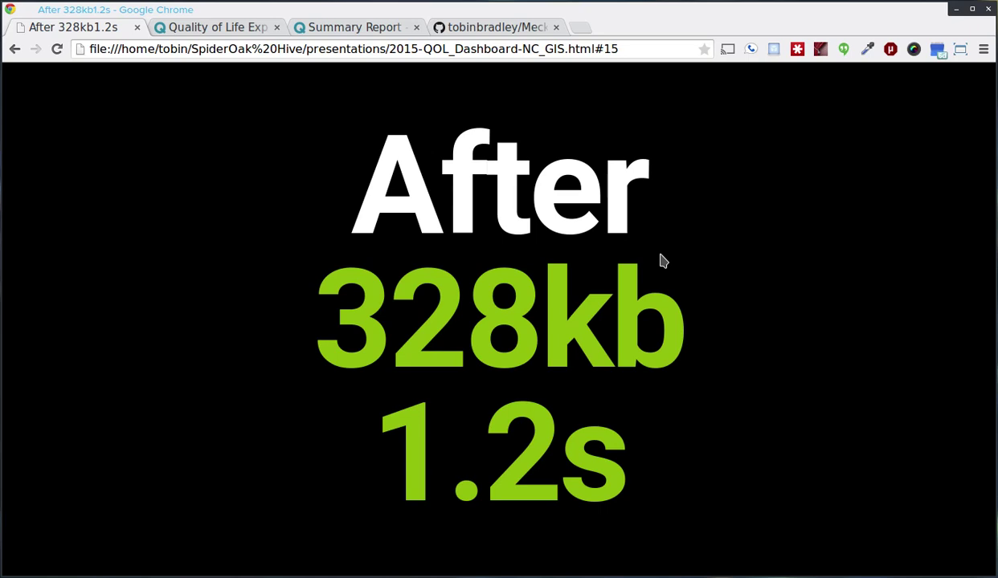
Step: Advance through the Lessons Learned slide to the kittens-in-a-computer-case slide
key("Right")
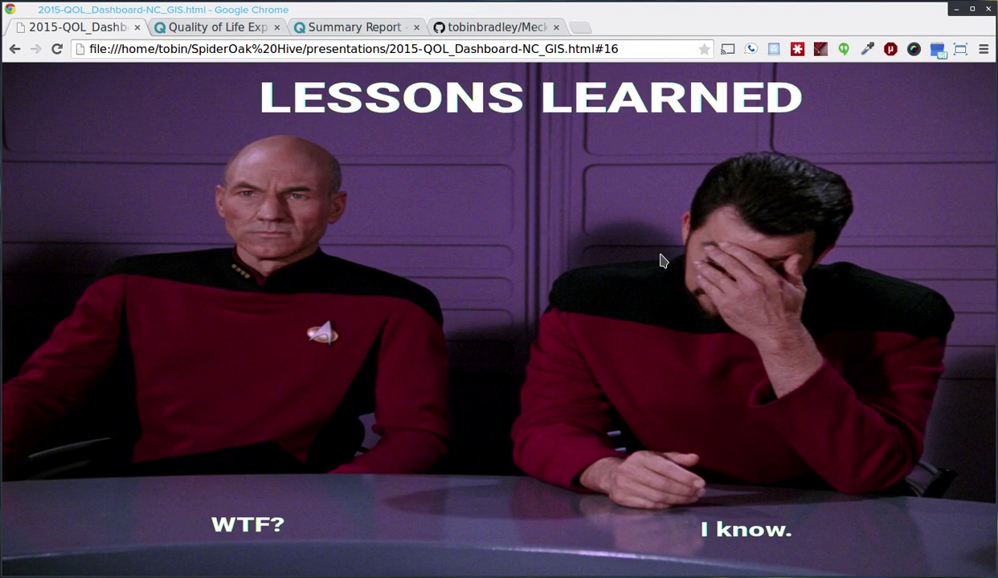
key("Right")
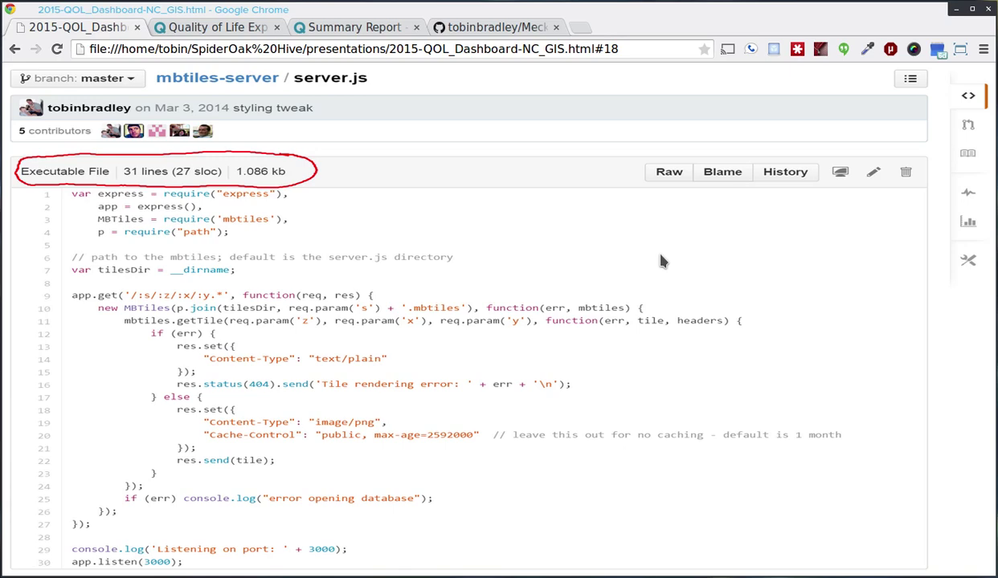
Step: Advance to slide 19, the Dwight Schrute "would an idiot do that?" quote
key("Right")
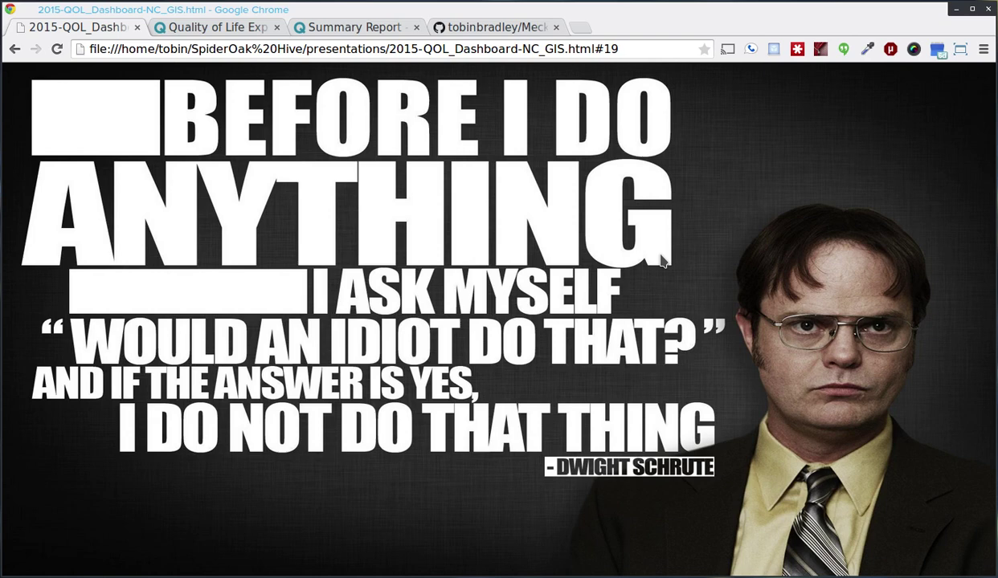
Step: Advance past the superhero comic to slide 21, the "Paddle faster I hear banjos" canoe
key("Right")
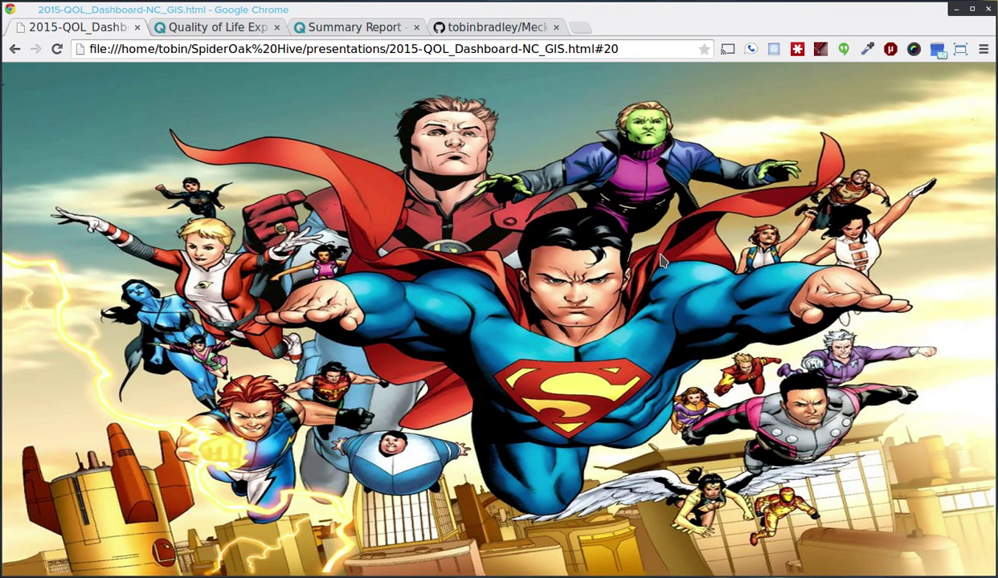
key("Right")
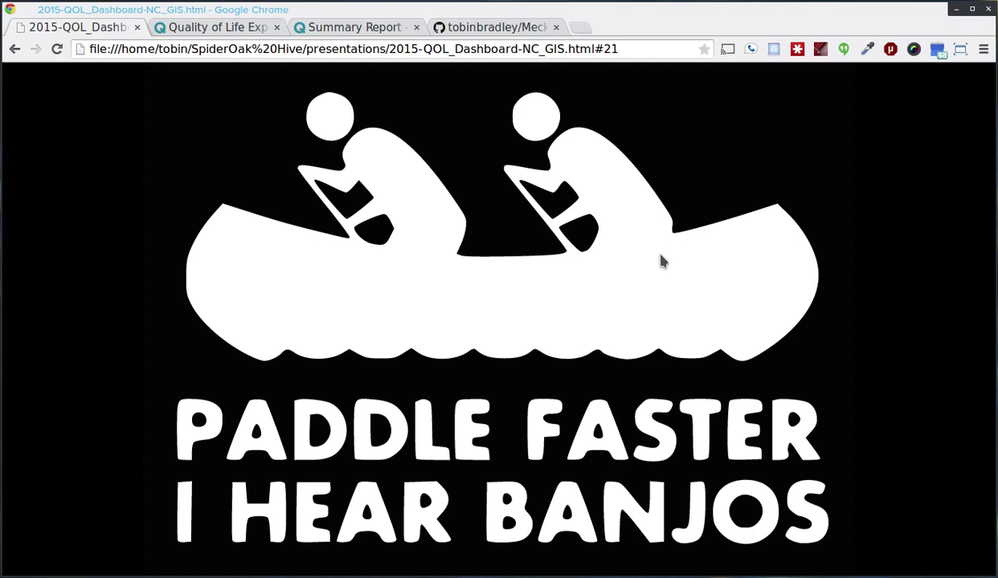
Step: Advance to slide 22, the "Open Source All the Things" meme
key("Right")
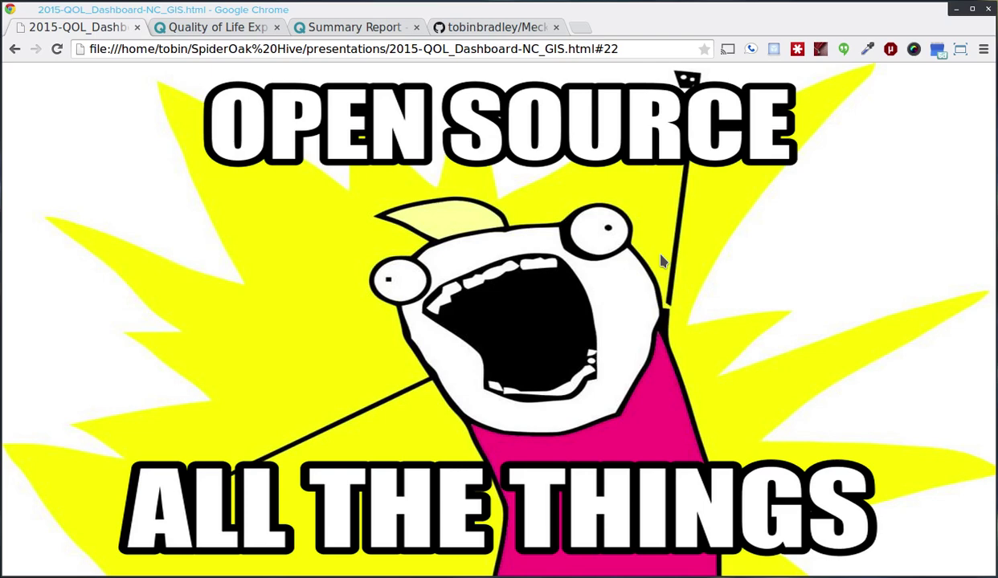
Step: Advance to final slide 23, the FIN slide with contact links
key("Right")
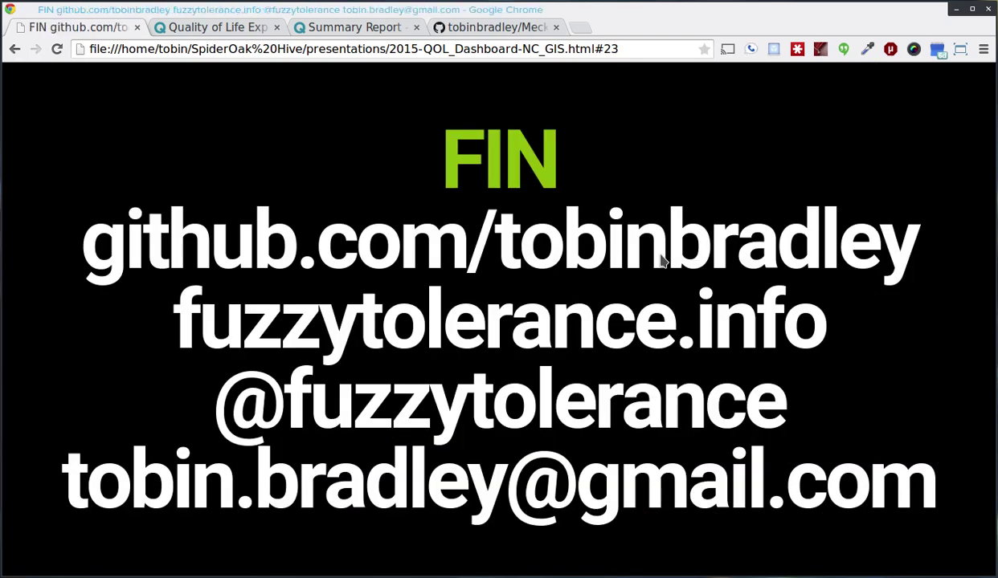